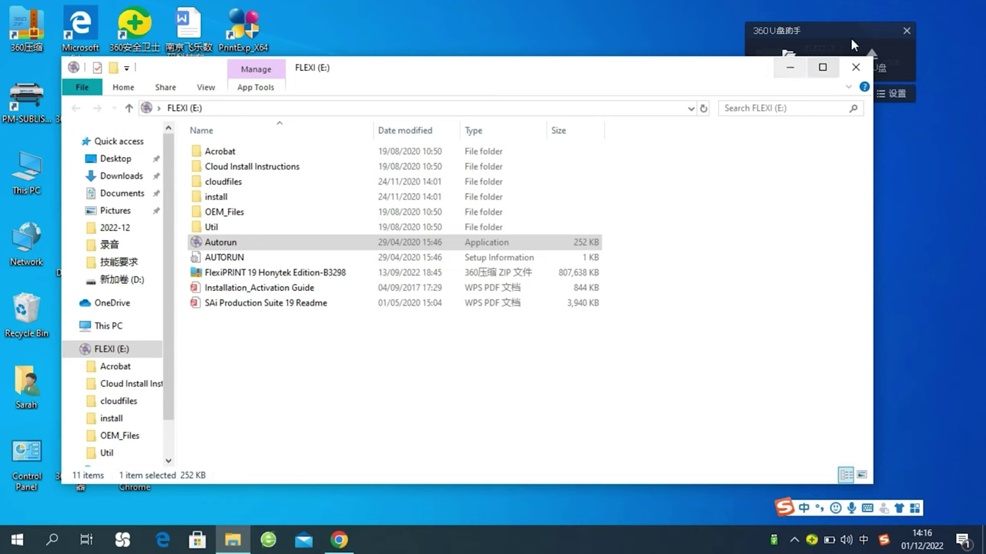
Dismiss the USB popup, choose English as the installer language and accept the licence agreement.
{"action": "left_click", "coordinate": [906, 31]}
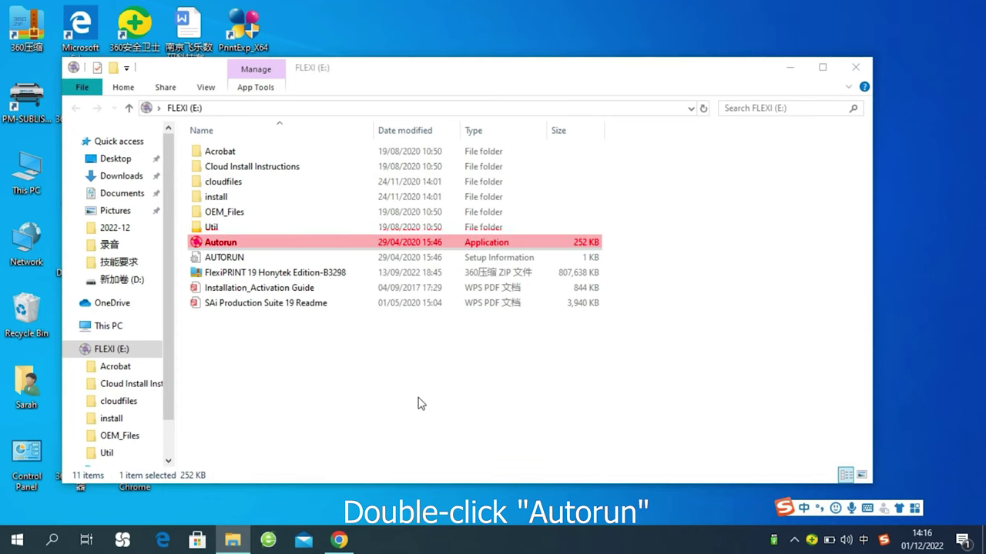
{"action": "left_click", "coordinate": [563, 279]}
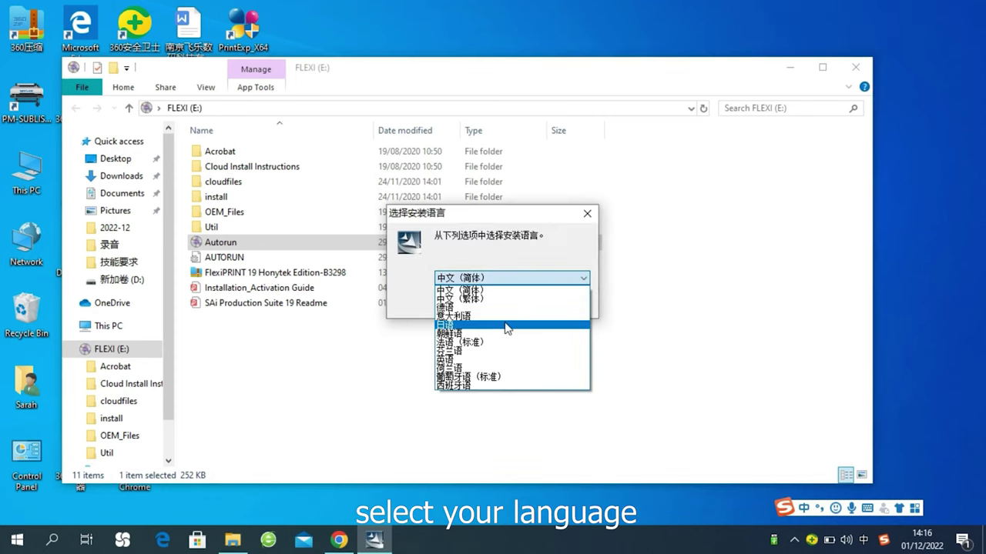
{"action": "left_click", "coordinate": [492, 359]}
{"action": "left_click", "coordinate": [493, 305]}
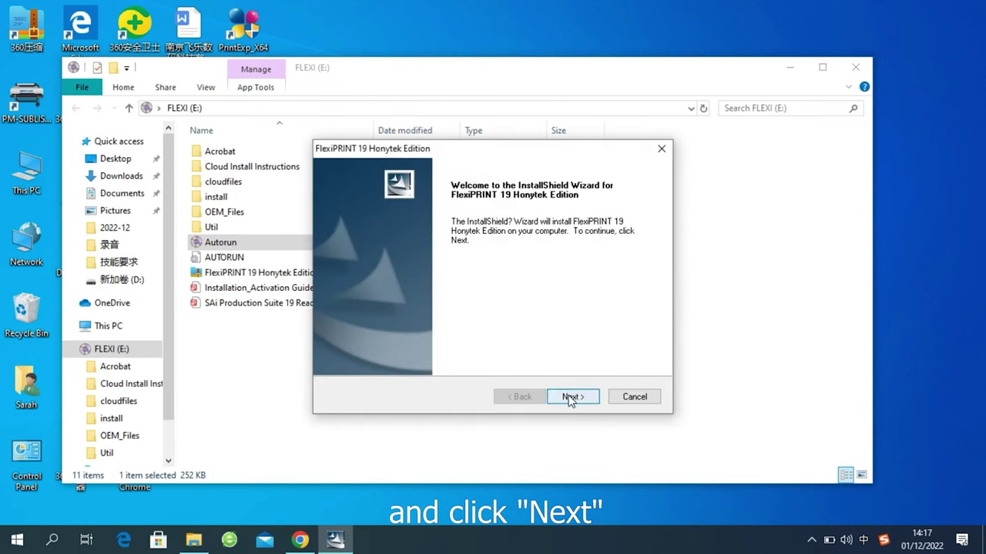
{"action": "left_click", "coordinate": [571, 397]}
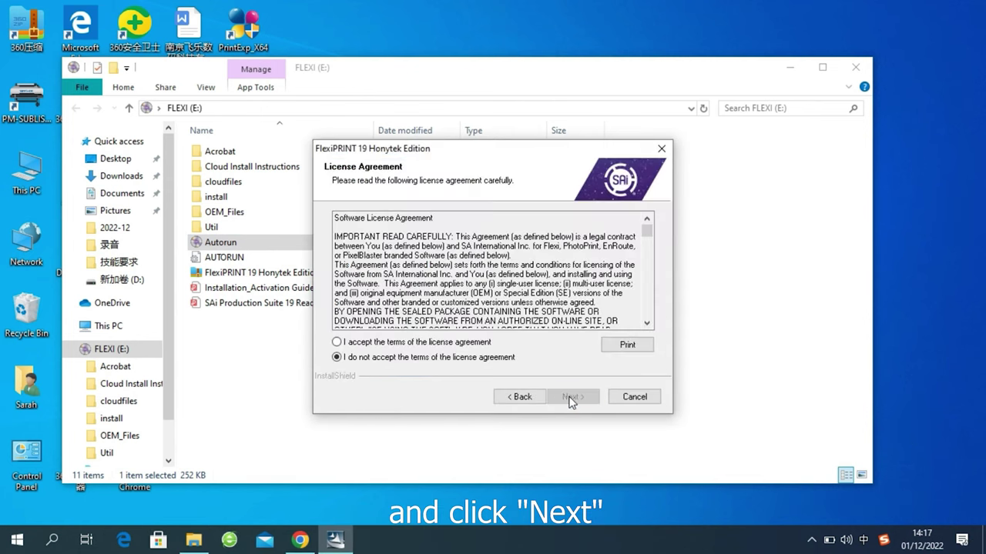
{"action": "left_click", "coordinate": [437, 345]}
{"action": "left_click", "coordinate": [572, 398]}
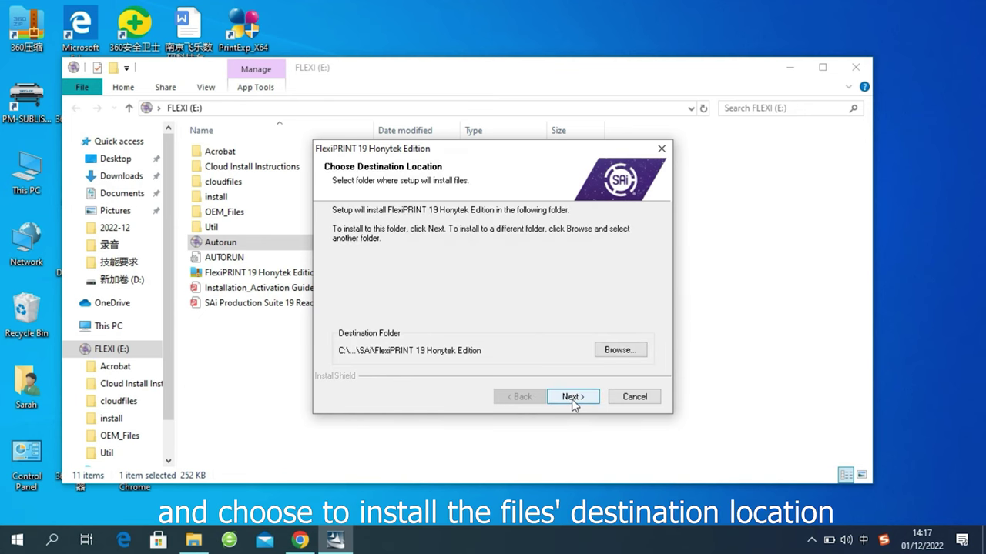
Change the install folder from drive C: to D: and start the installation.
{"action": "left_click", "coordinate": [607, 353]}
{"action": "left_click", "coordinate": [402, 224]}
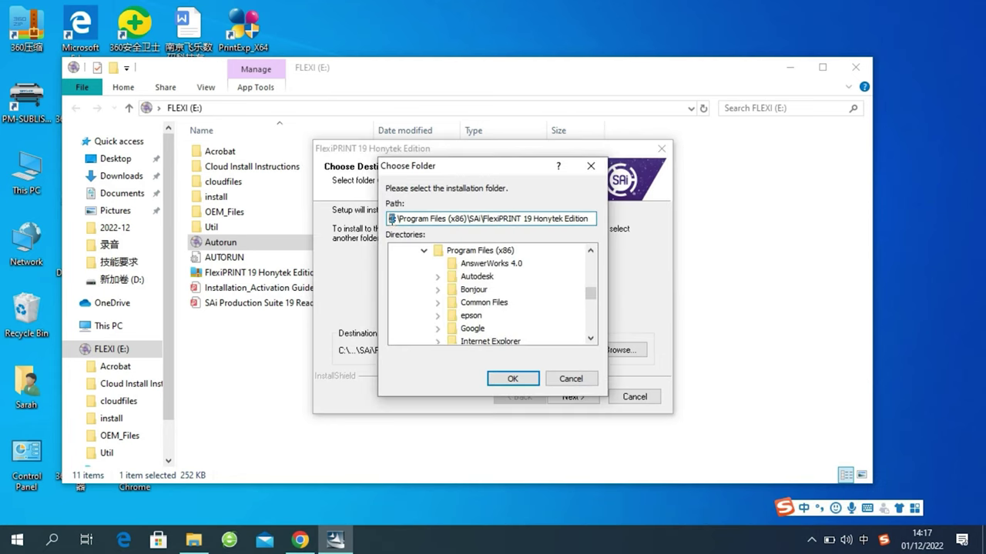
{"action": "key", "text": "BackSpace"}
{"action": "type", "text": "d"}
{"action": "left_click", "coordinate": [512, 378]}
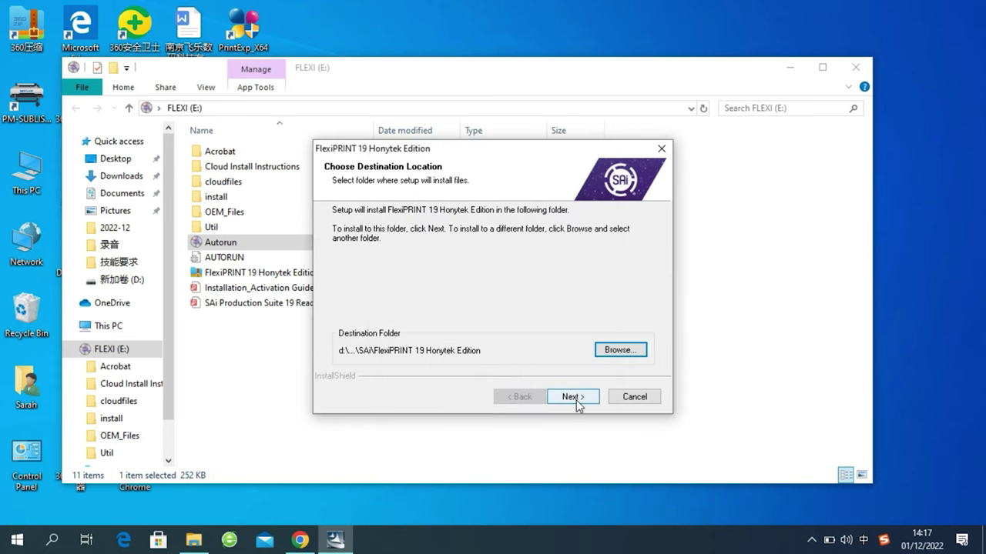
{"action": "left_click", "coordinate": [575, 399]}
{"action": "left_click", "coordinate": [575, 399]}
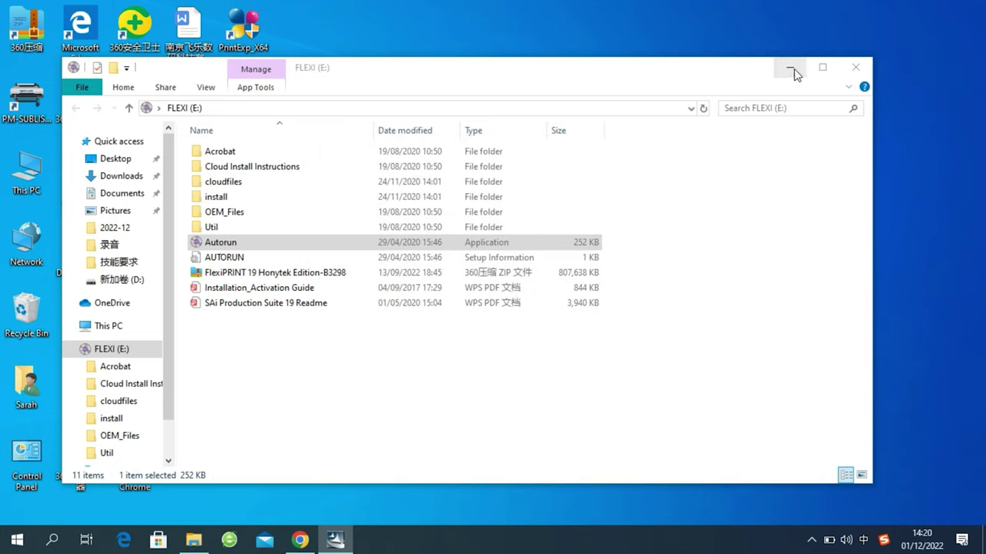
Minimize Explorer and submit the activation code so the FlexiPRINT installation completes.
{"action": "left_click", "coordinate": [791, 68]}
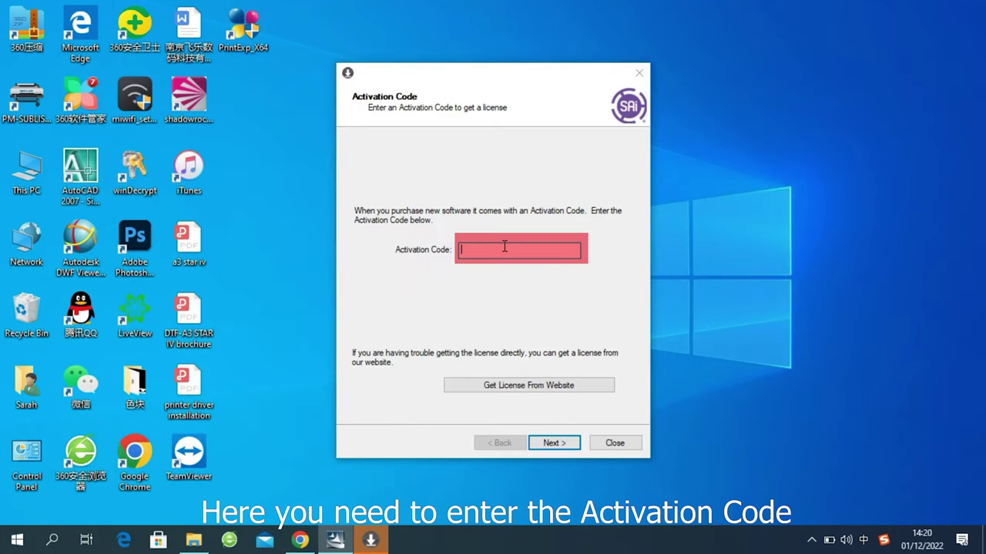
{"action": "mouse_move", "coordinate": [384, 547]}
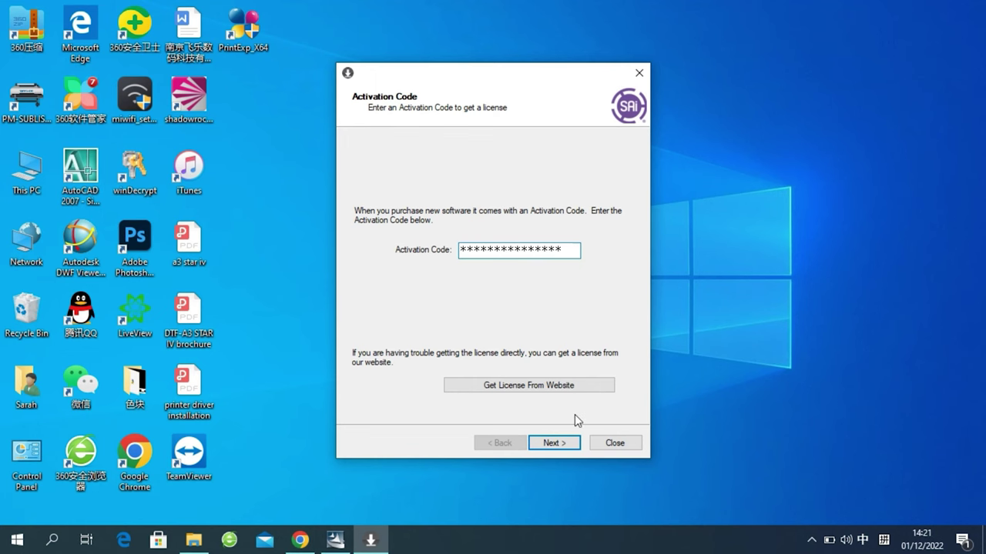
{"action": "left_click", "coordinate": [551, 443]}
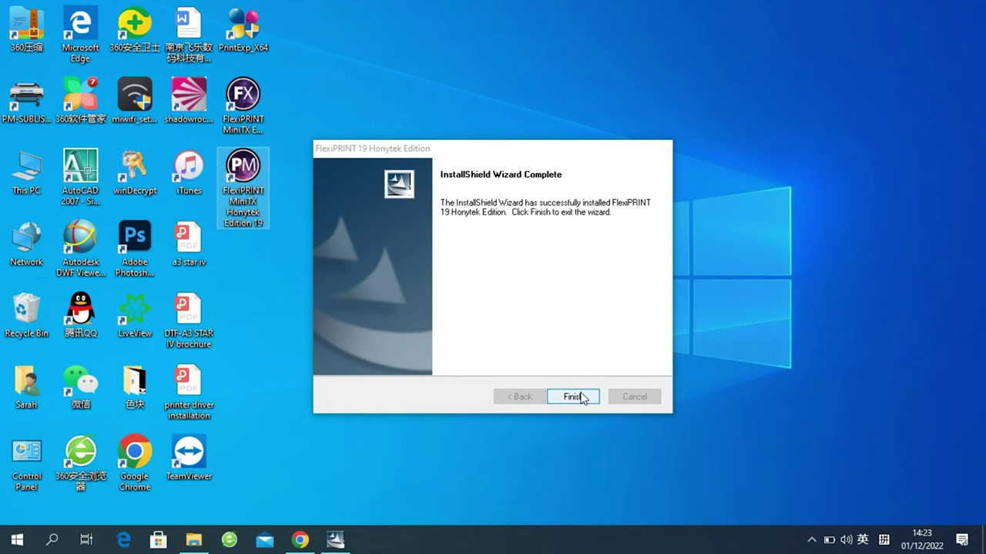
Close the finished installer and choose the Honytek-BYHX-I3200 model in Add Setup.
{"action": "left_click", "coordinate": [582, 396]}
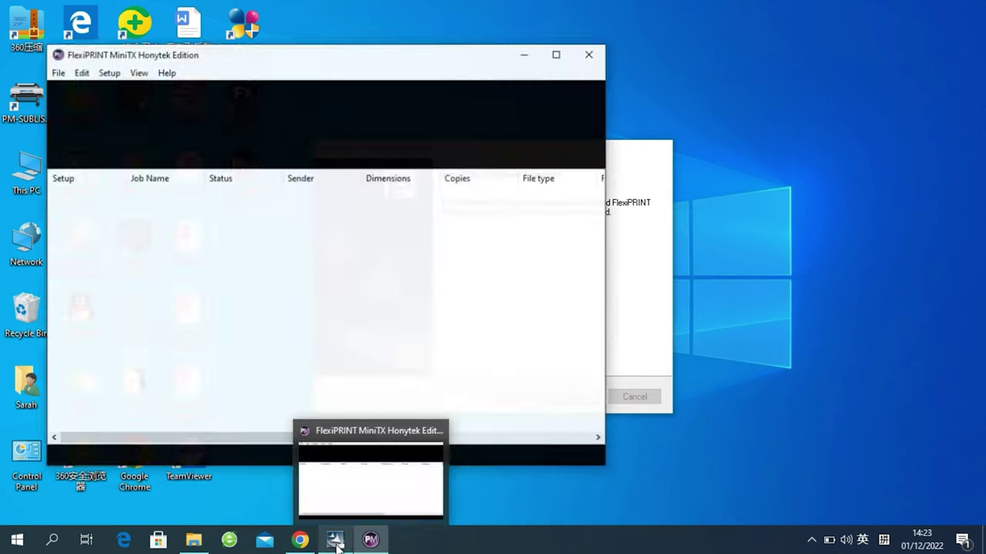
{"action": "left_click", "coordinate": [337, 543]}
{"action": "left_click", "coordinate": [573, 395]}
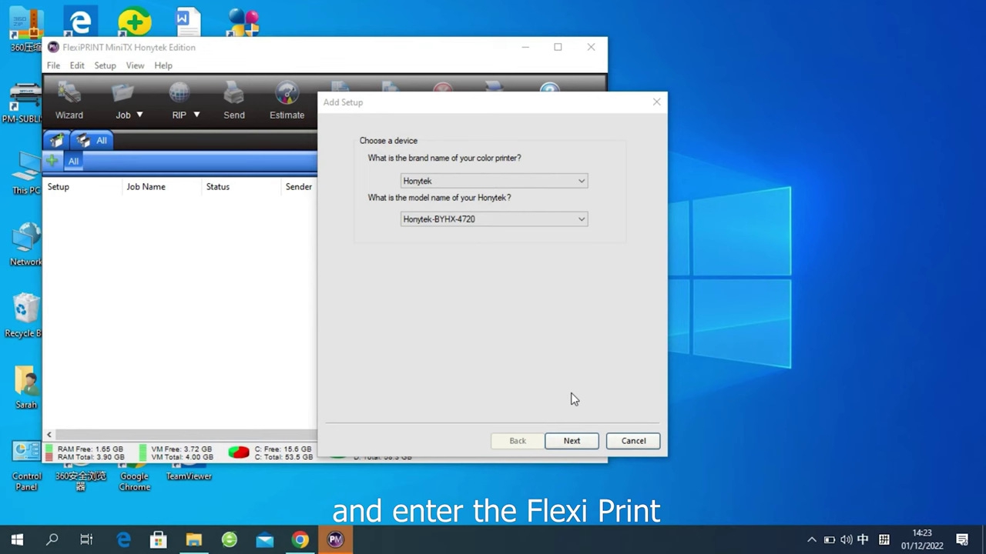
{"action": "left_click", "coordinate": [505, 219]}
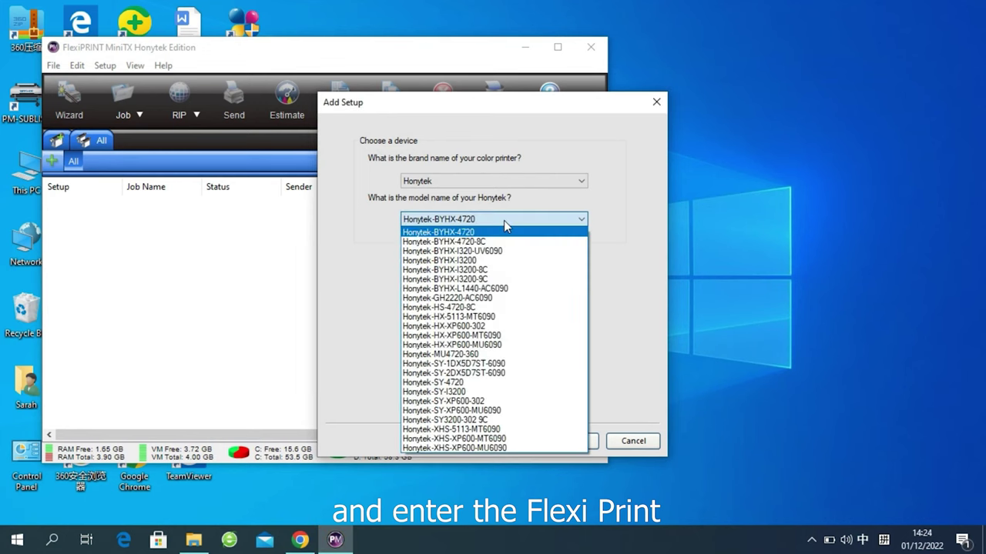
{"action": "left_click", "coordinate": [493, 261]}
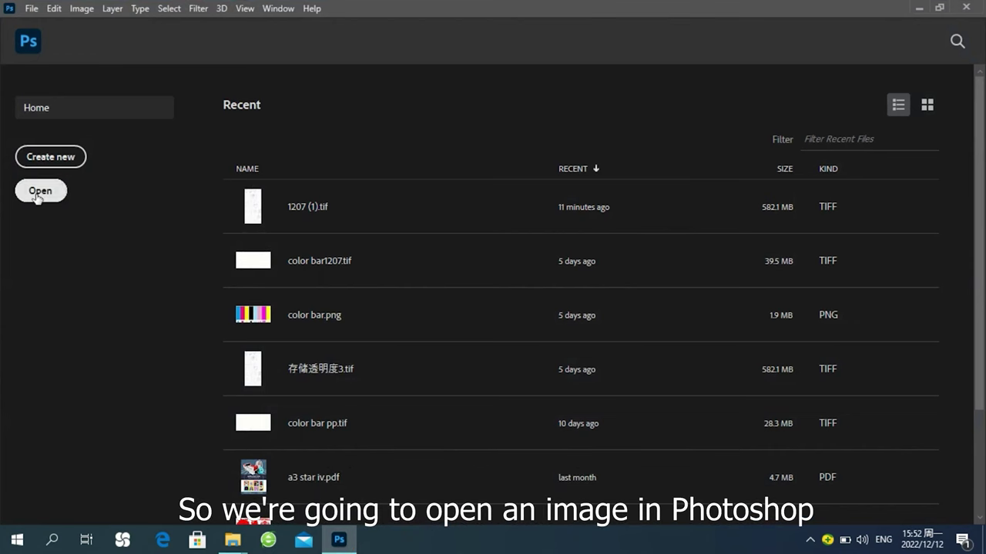
Open the 1207 (1).tif image from Photoshop's Home screen.
{"action": "left_click", "coordinate": [38, 195]}
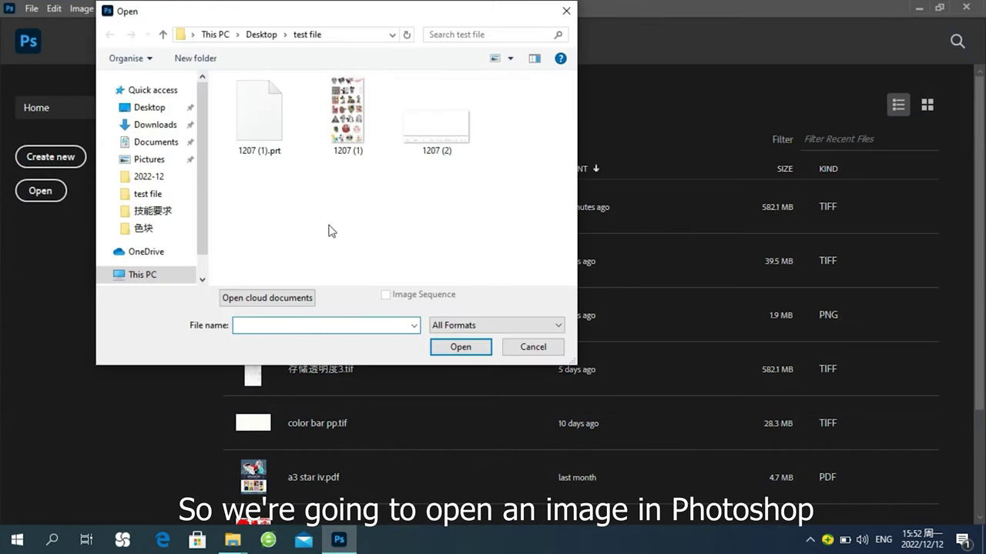
{"action": "left_click", "coordinate": [357, 111]}
{"action": "left_click", "coordinate": [447, 349]}
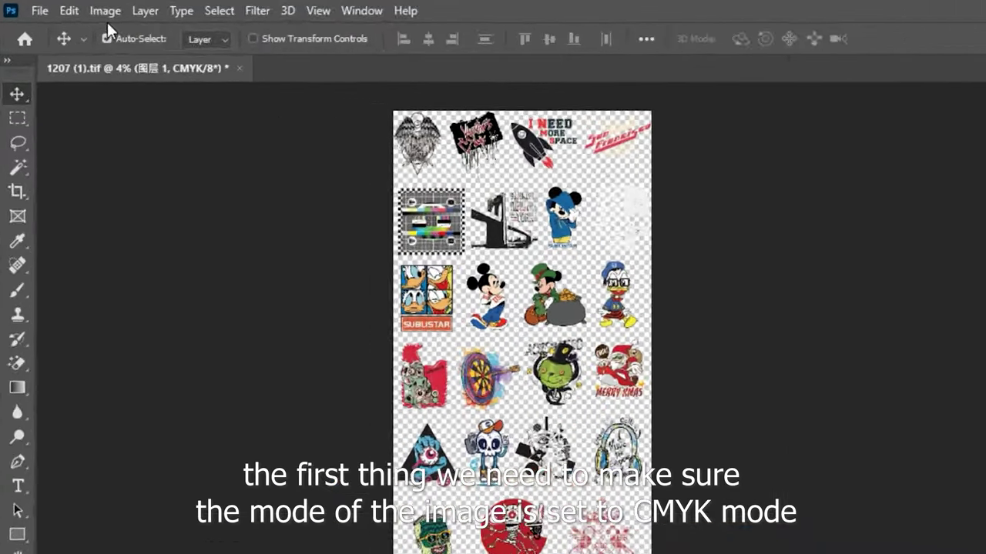
Confirm the image mode is set to CMYK Color.
{"action": "left_click", "coordinate": [81, 9]}
{"action": "mouse_move", "coordinate": [84, 24]}
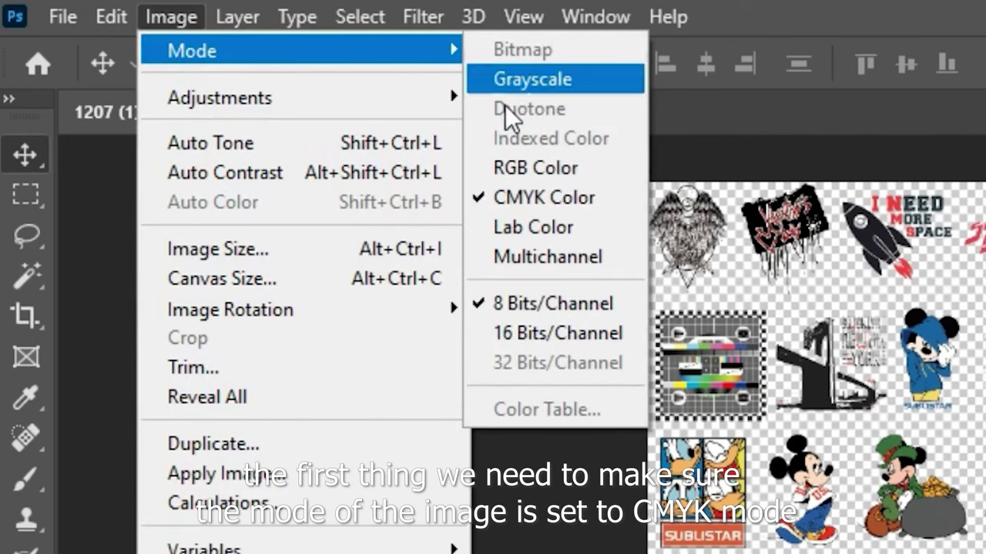
{"action": "left_click", "coordinate": [517, 199]}
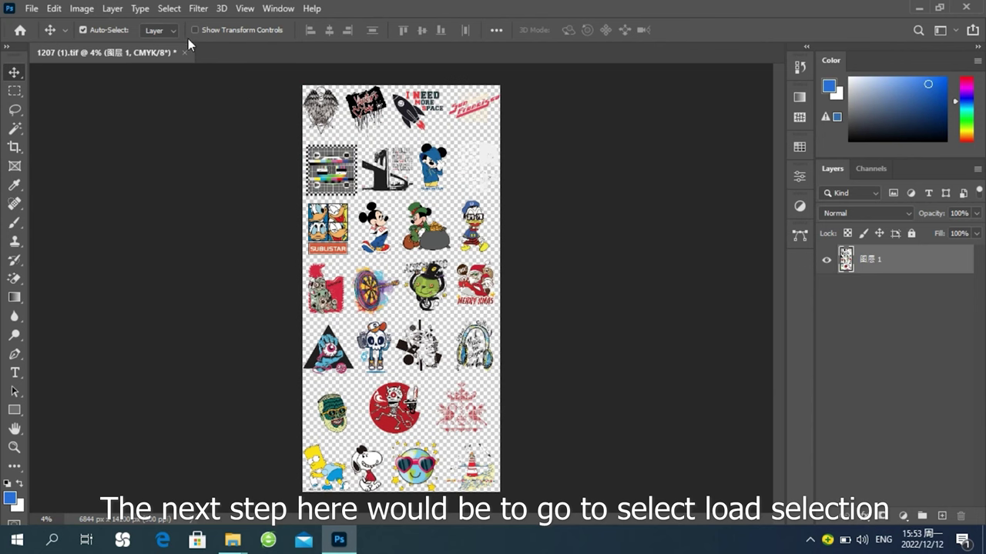
{"action": "left_click", "coordinate": [168, 7]}
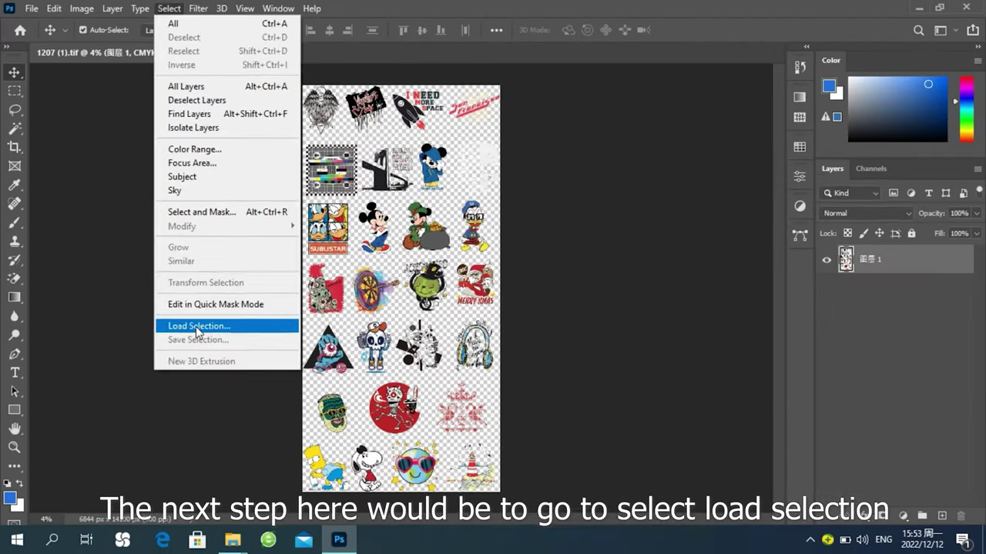
Load the stickers' transparency as a selection and create spot channel Spot_1 at 100% solidity.
{"action": "left_click", "coordinate": [165, 251]}
{"action": "left_click", "coordinate": [595, 123]}
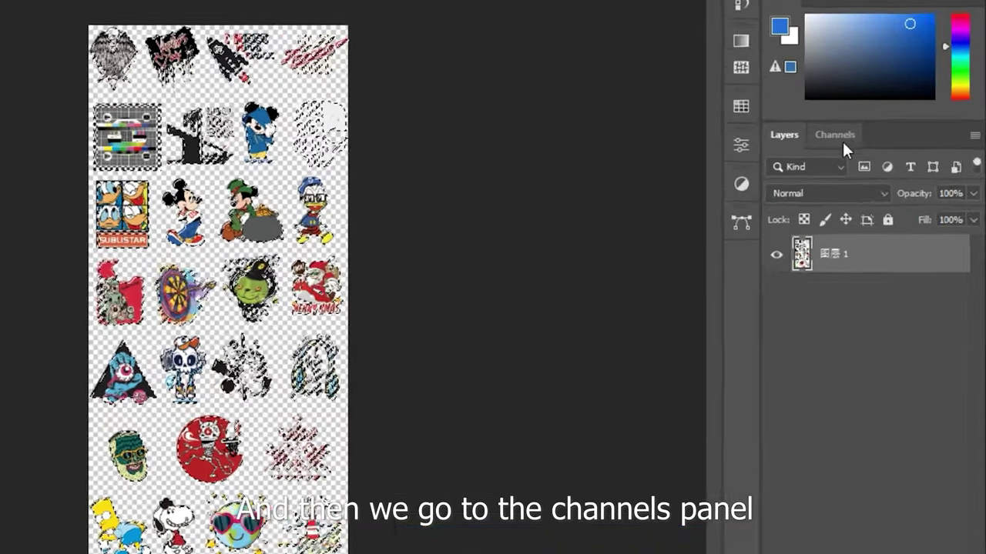
{"action": "left_click", "coordinate": [871, 168]}
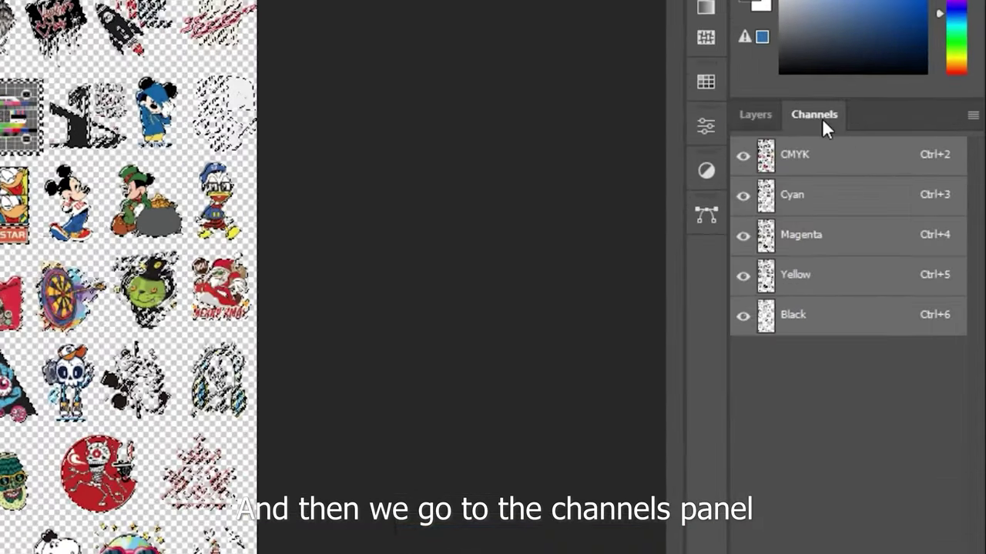
{"action": "left_click", "coordinate": [970, 118]}
{"action": "left_click", "coordinate": [915, 205]}
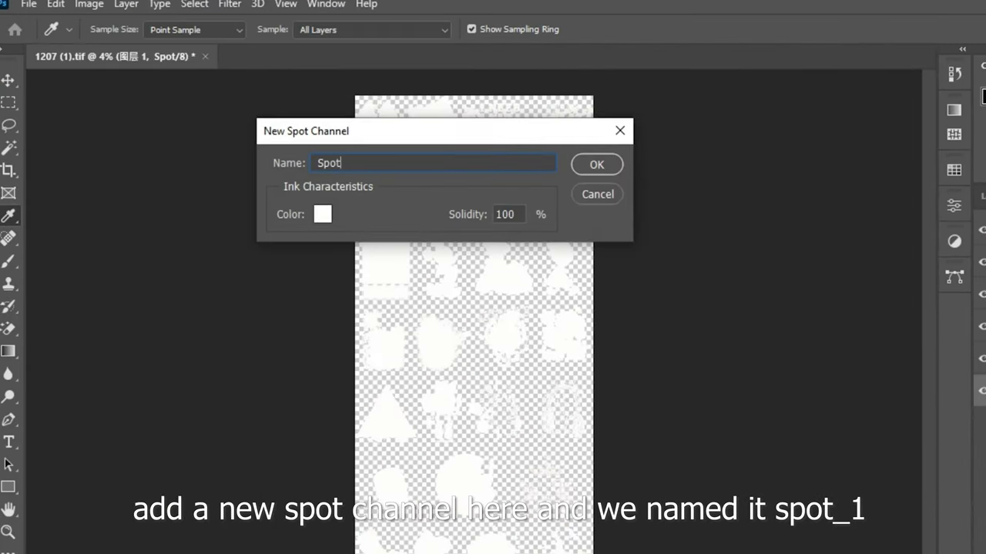
{"action": "type", "text": "Spot_1"}
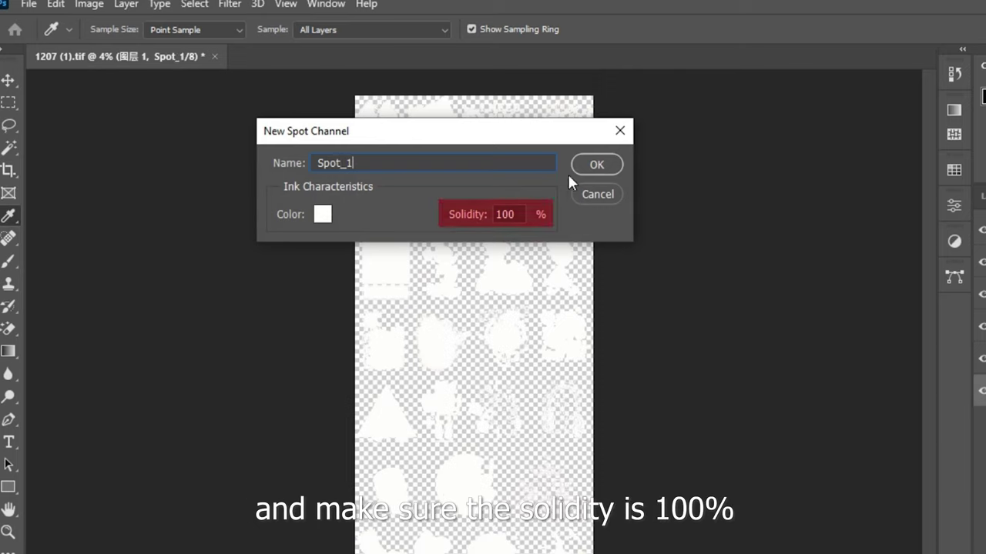
{"action": "left_click", "coordinate": [602, 164]}
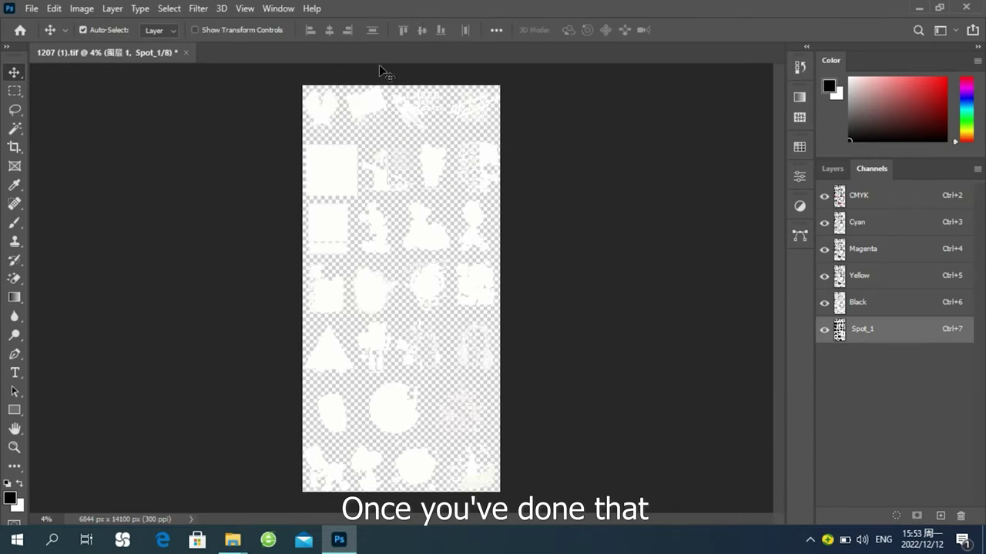
Save 1207 (1) as TIFF with Spot Colors and Layers, accepting the TIFF options.
{"action": "left_click", "coordinate": [31, 8]}
{"action": "left_click", "coordinate": [76, 183]}
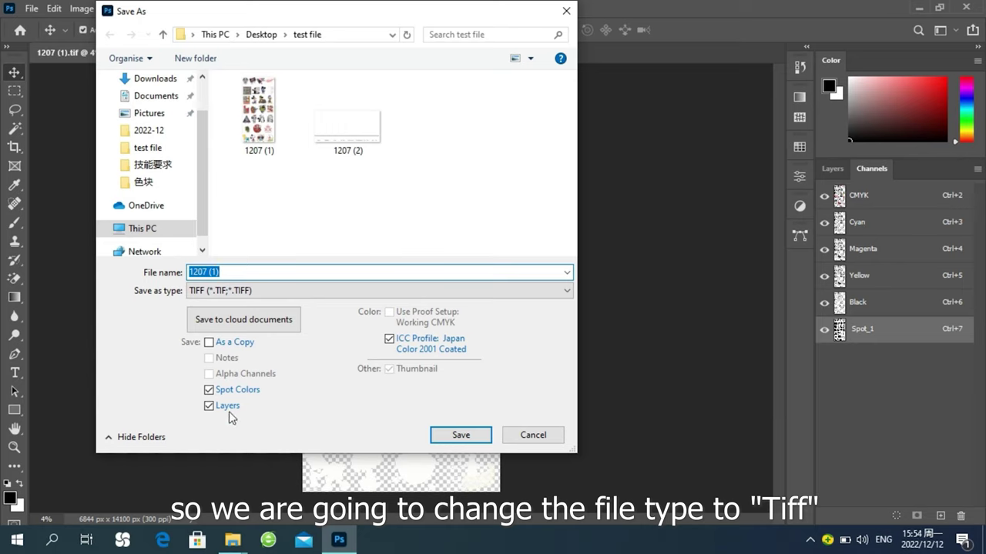
{"action": "left_click", "coordinate": [461, 435]}
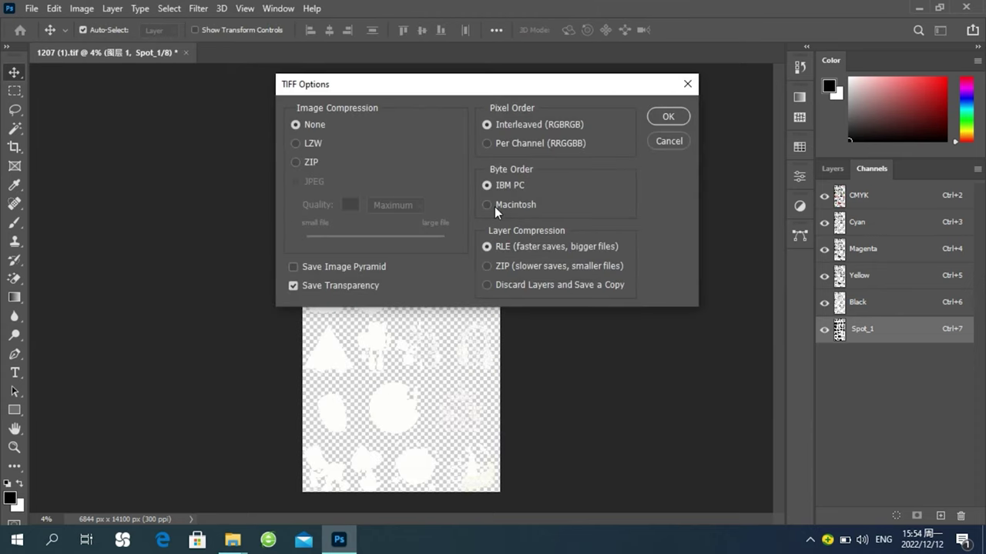
{"action": "left_click", "coordinate": [668, 116]}
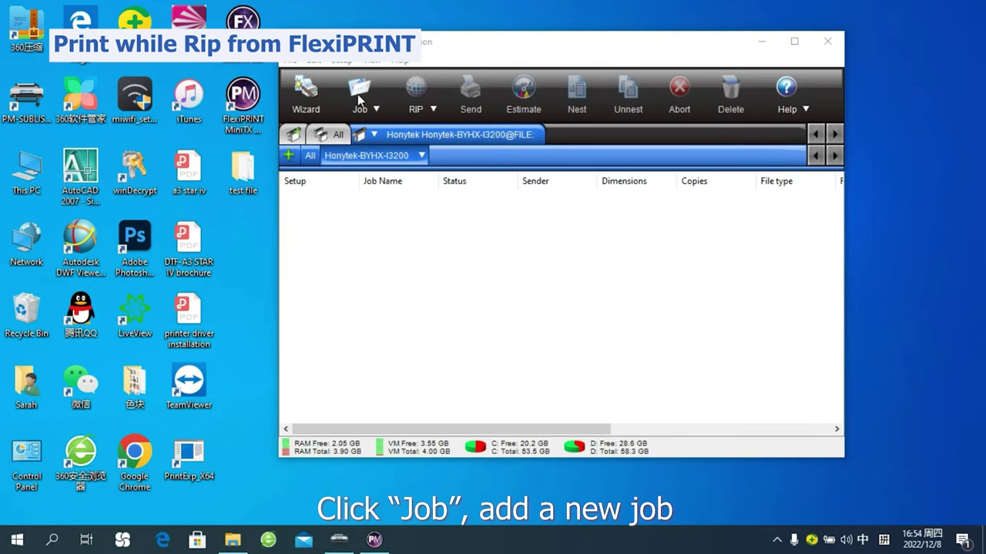
Add 1207 (1).tif as a new job in the print queue.
{"action": "left_click", "coordinate": [360, 93]}
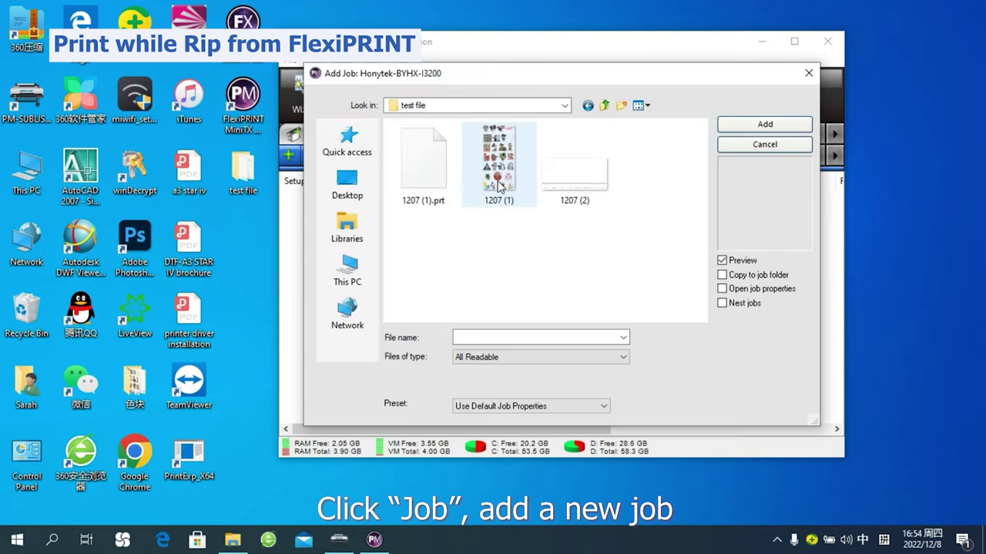
{"action": "left_click", "coordinate": [499, 184]}
{"action": "left_click", "coordinate": [745, 126]}
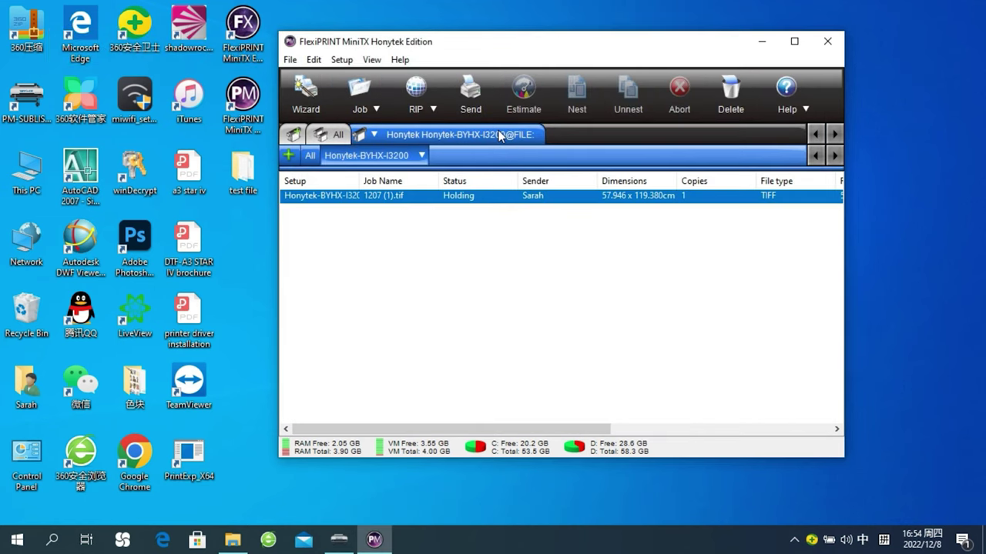
Set the printer port to TCP/IP at 127.0.0.1, port 9100, and apply it.
{"action": "double_click", "coordinate": [495, 136]}
{"action": "left_click", "coordinate": [550, 109]}
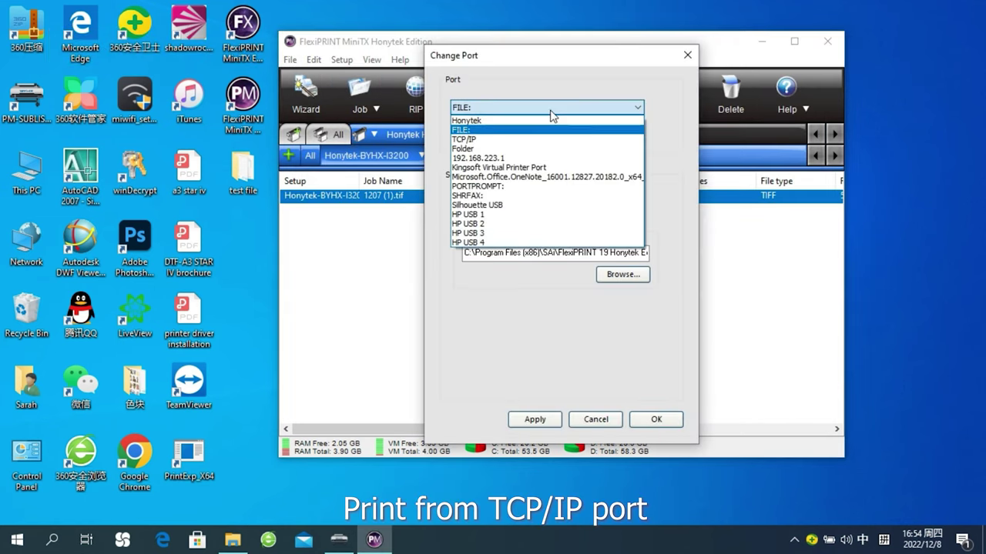
{"action": "left_click", "coordinate": [498, 142]}
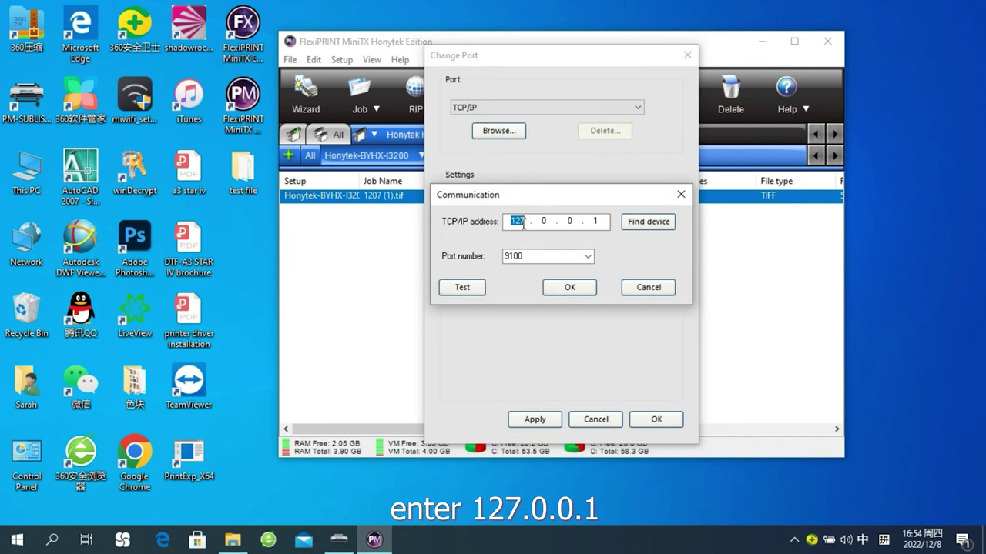
{"action": "left_click", "coordinate": [569, 288]}
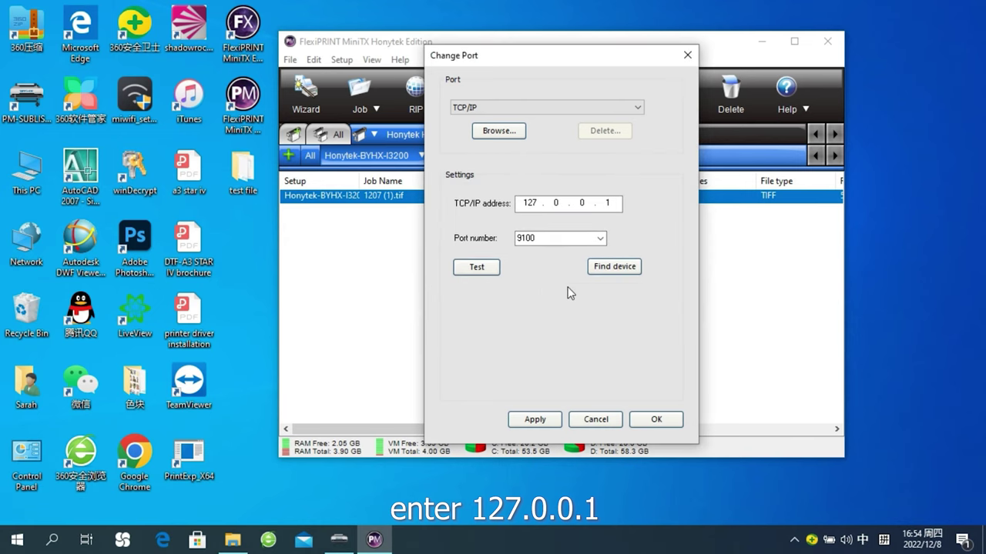
{"action": "left_click", "coordinate": [533, 420]}
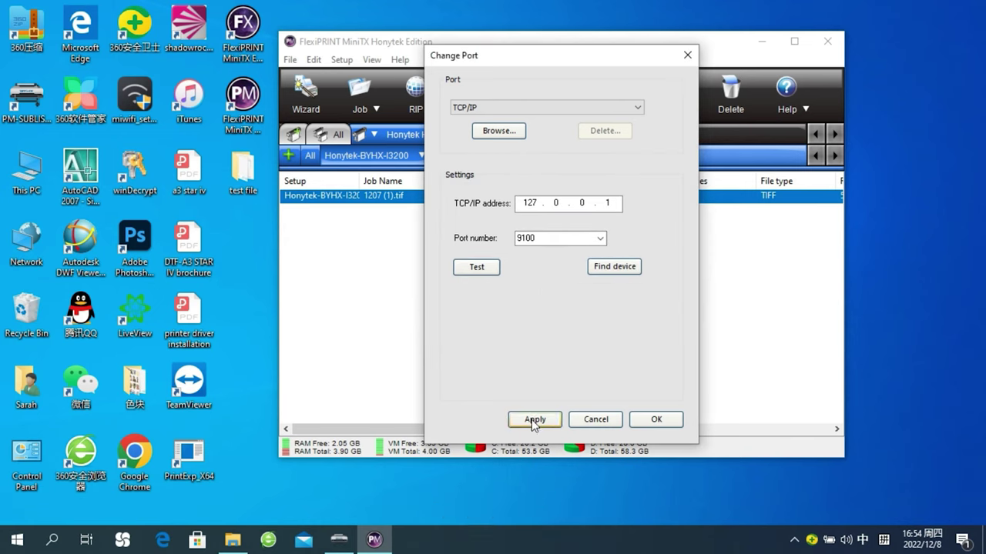
{"action": "left_click", "coordinate": [646, 423]}
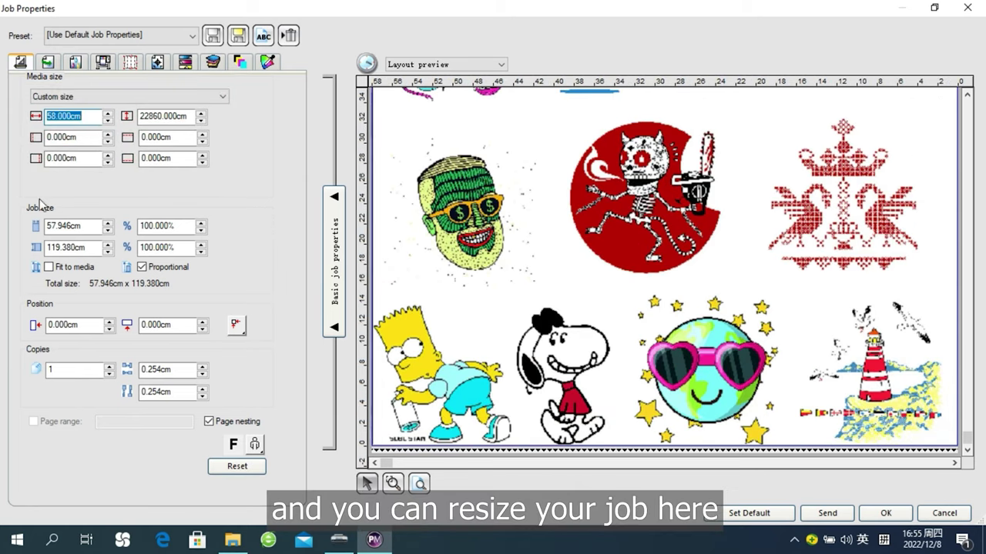
Set the job width to 56 cm and mirror the job horizontally.
{"action": "double_click", "coordinate": [65, 225]}
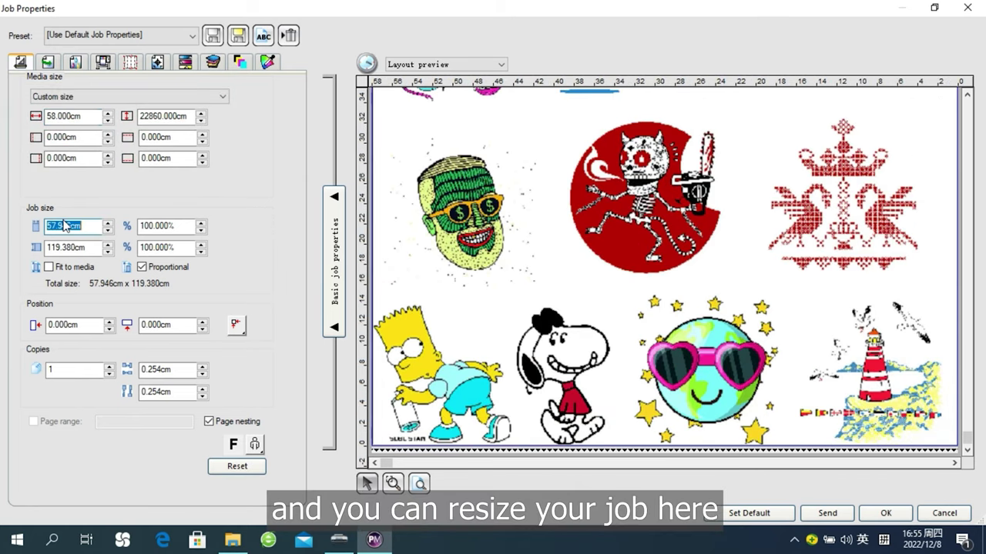
{"action": "type", "text": "56"}
{"action": "key", "text": "Return"}
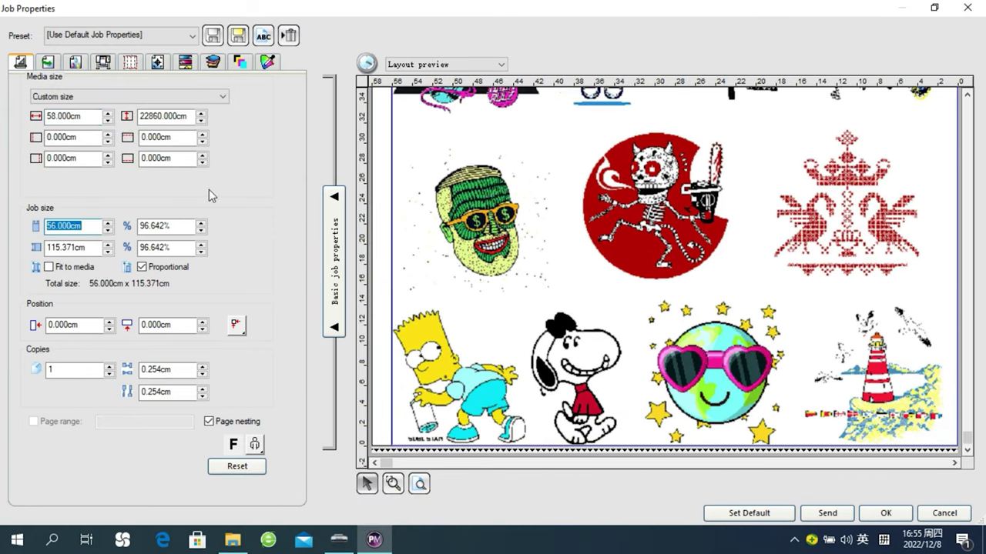
{"action": "left_click", "coordinate": [233, 444]}
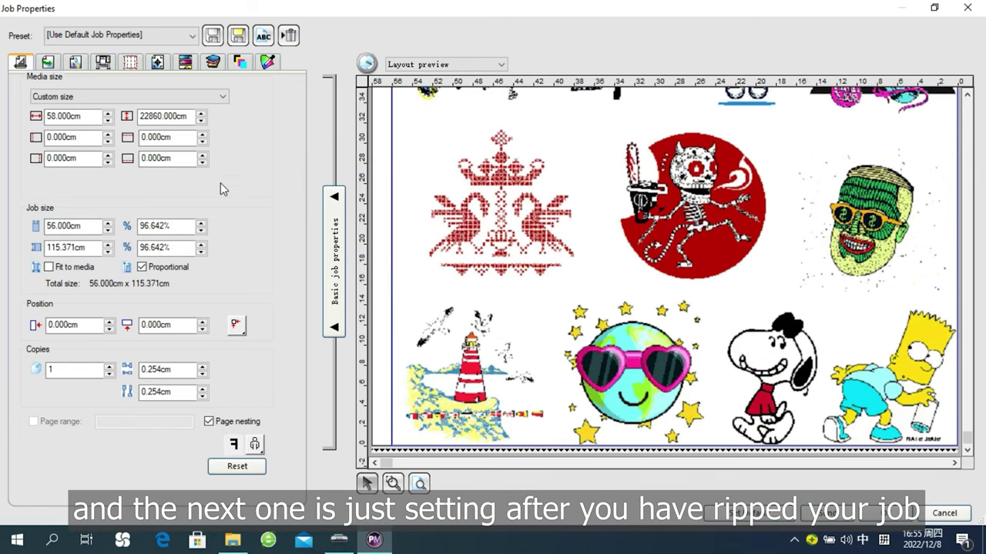
Set the job's After output action to Hold.
{"action": "left_click", "coordinate": [47, 63]}
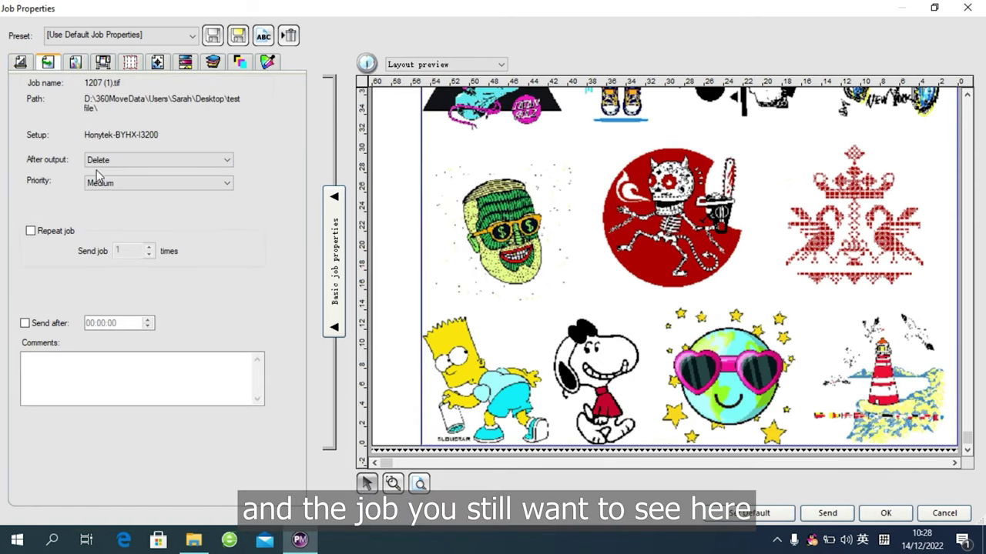
{"action": "left_click", "coordinate": [159, 160]}
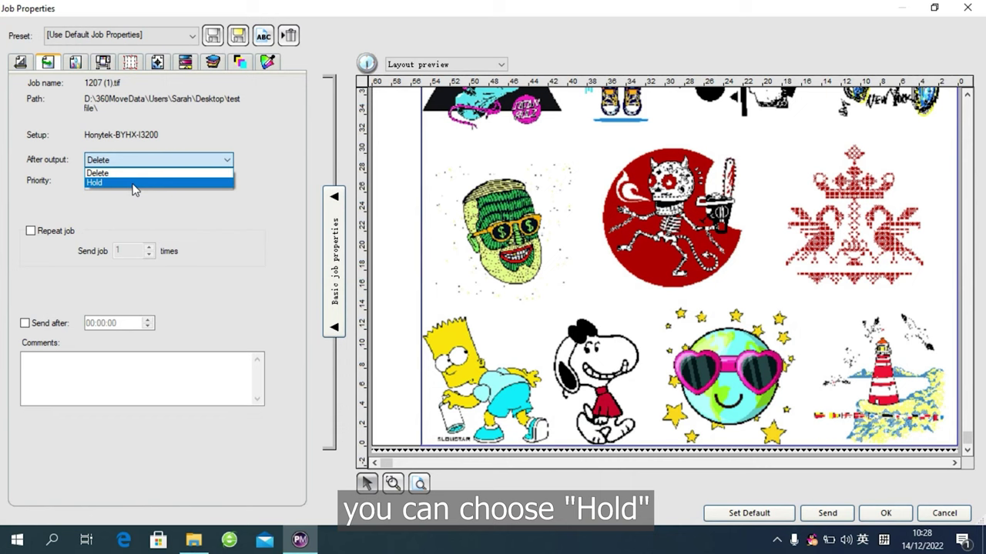
{"action": "left_click", "coordinate": [133, 183]}
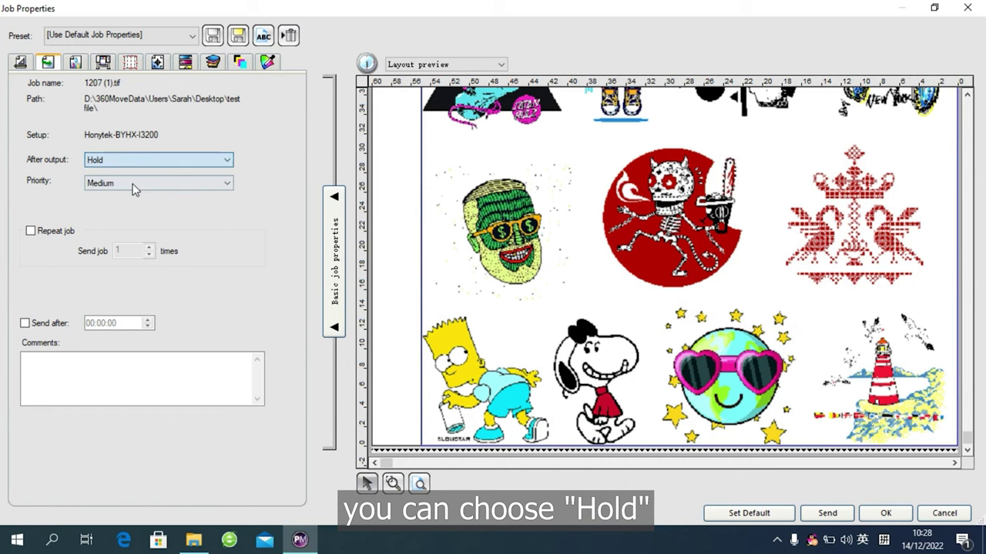
Add the TH-3200-720X1800-6PASS ICC output profile and turn on color correction.
{"action": "left_click", "coordinate": [76, 63]}
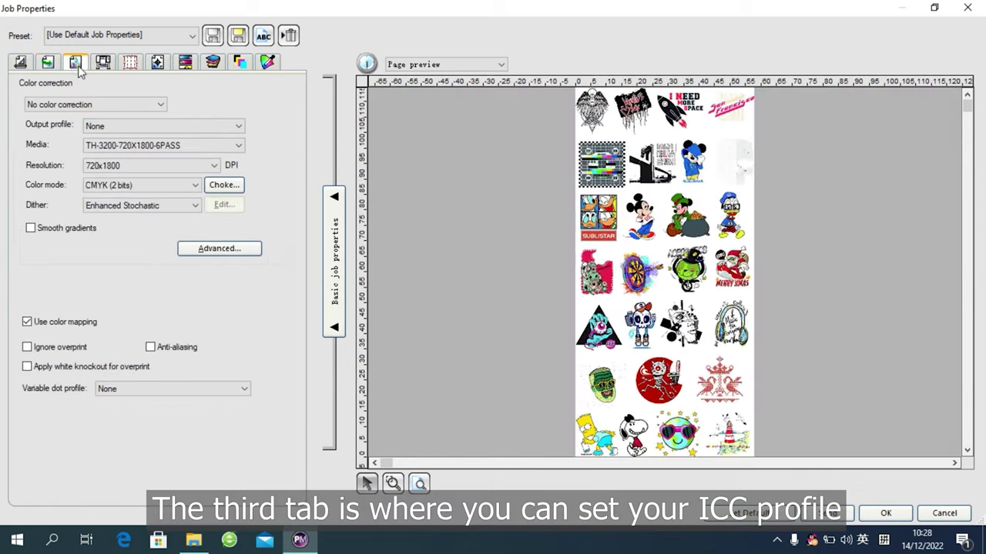
{"action": "left_click", "coordinate": [132, 129]}
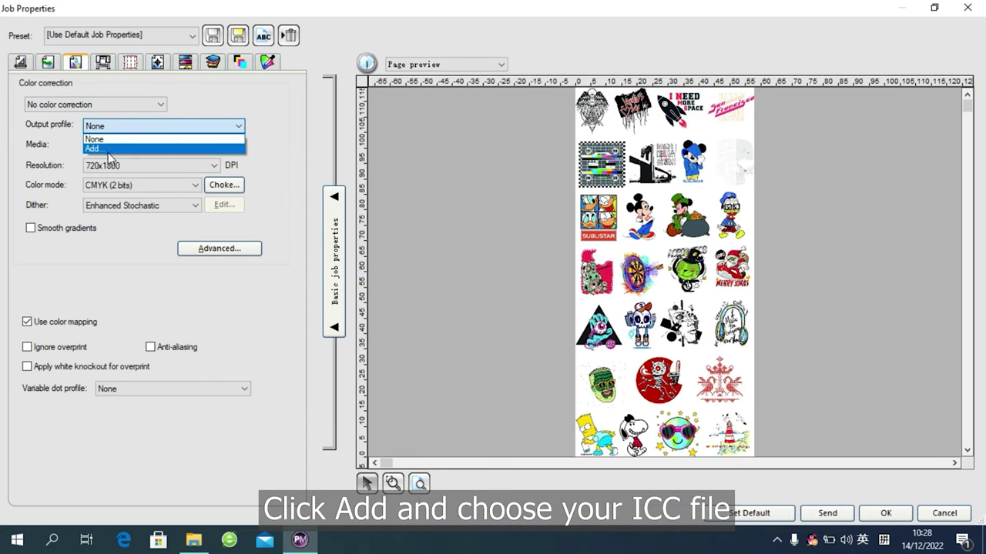
{"action": "left_click", "coordinate": [114, 145]}
{"action": "left_click_drag", "start_coordinate": [586, 231], "coordinate": [418, 166]}
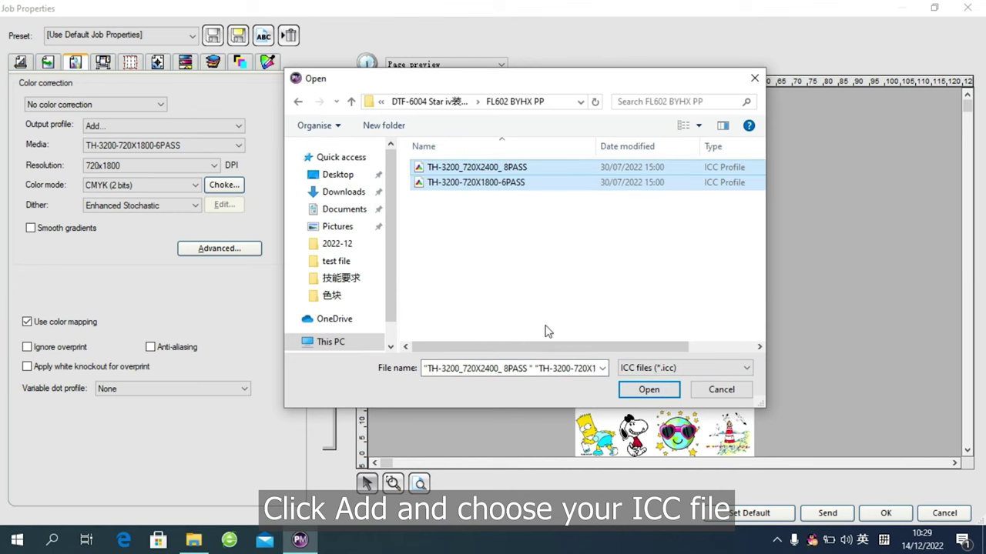
{"action": "left_click", "coordinate": [631, 391]}
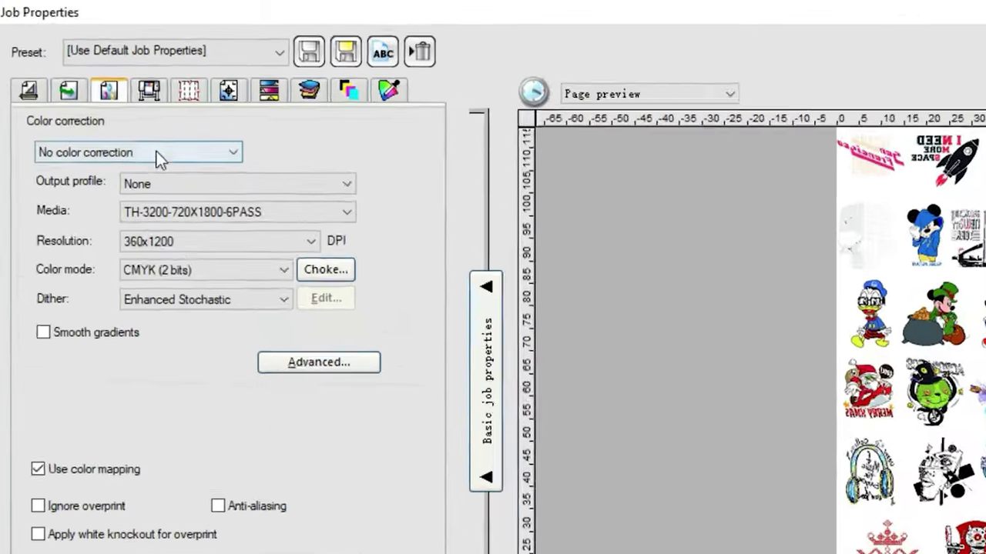
{"action": "left_click", "coordinate": [111, 105]}
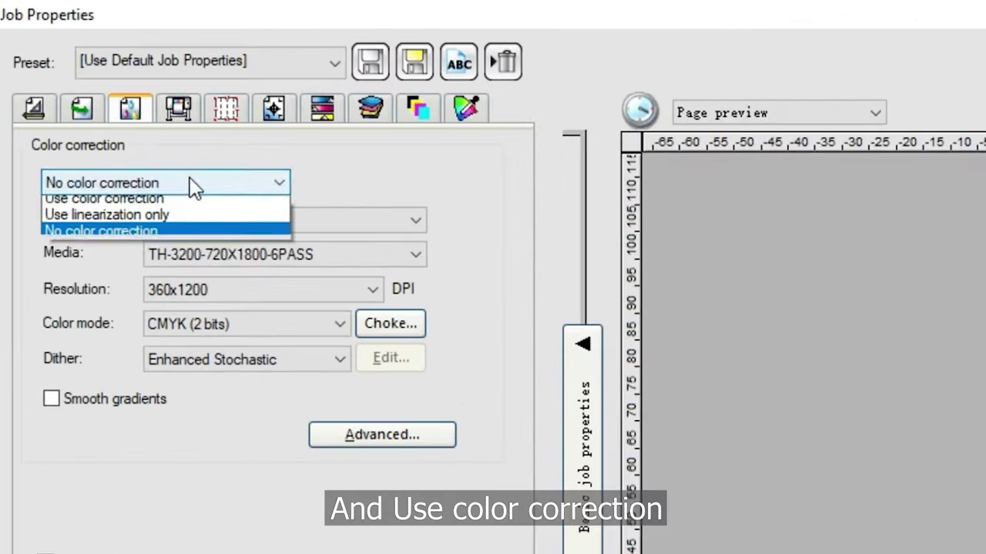
{"action": "left_click", "coordinate": [158, 206]}
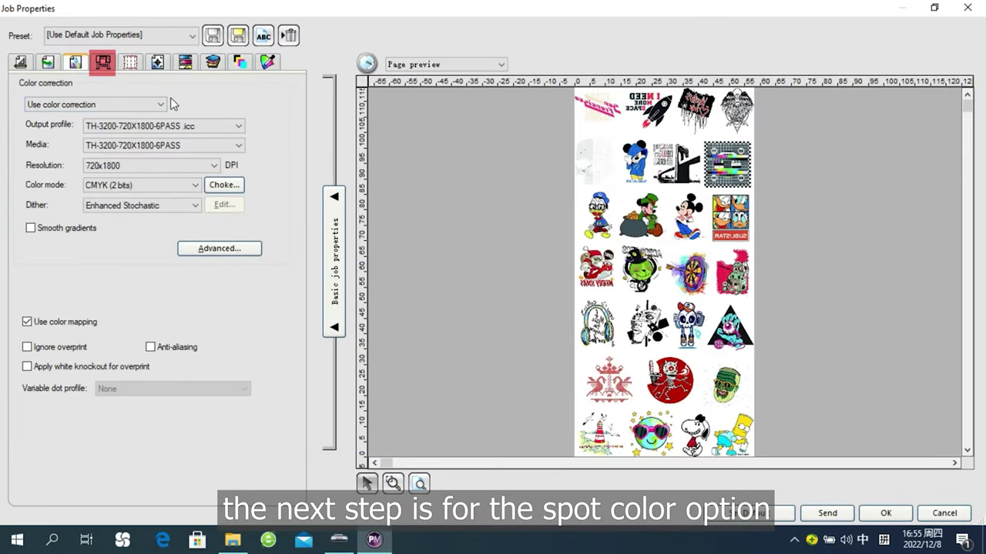
Keep the white ink setting as spot color in the white and varnish settings.
{"action": "left_click", "coordinate": [103, 62]}
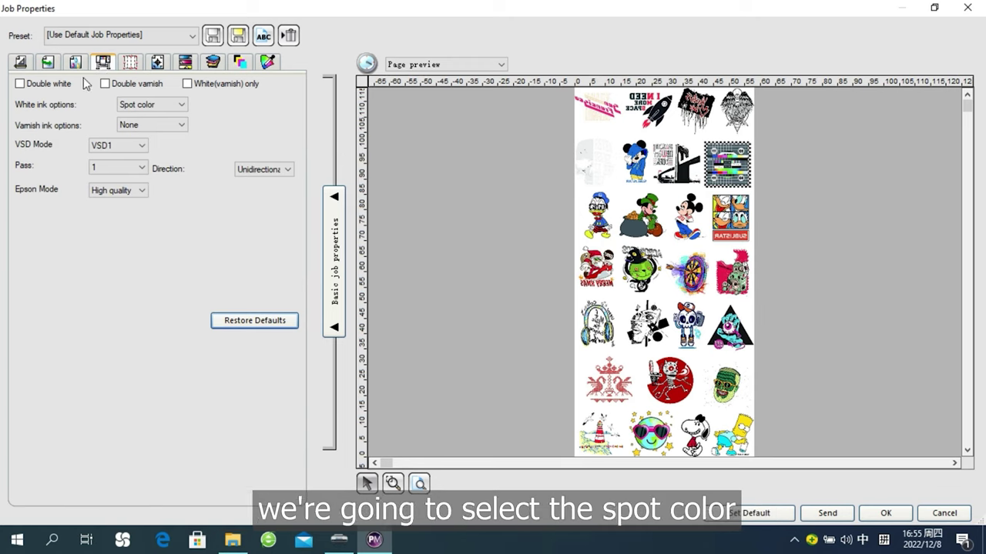
{"action": "left_click", "coordinate": [169, 105]}
{"action": "left_click", "coordinate": [153, 139]}
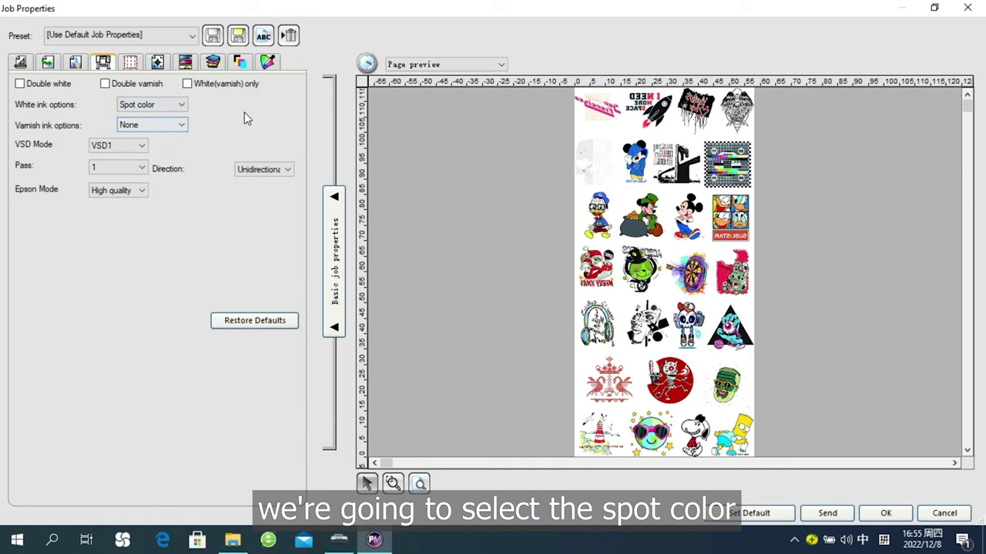
{"action": "key", "text": "Tab"}
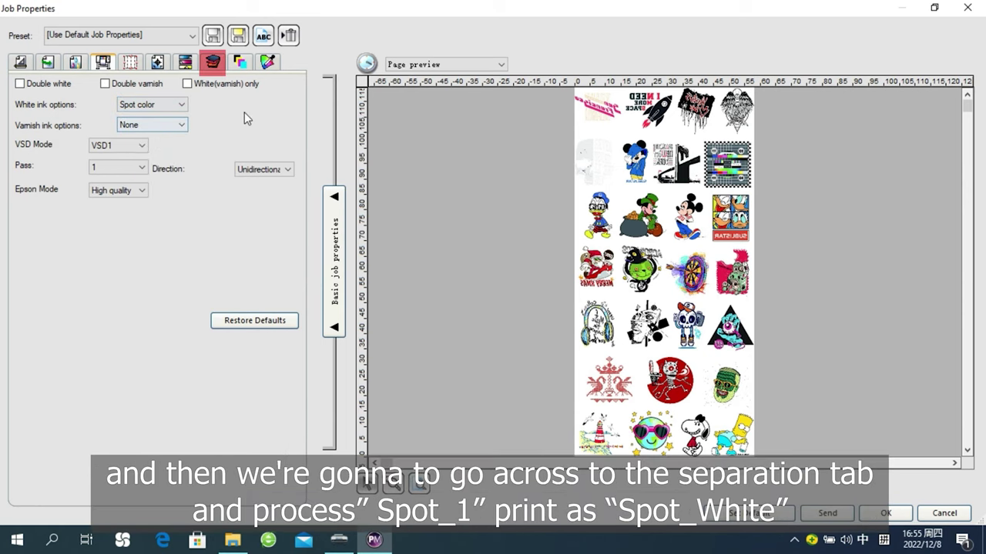
Set channel Spot_1 to print as Spot_White and confirm the job properties.
{"action": "left_click", "coordinate": [185, 62]}
{"action": "left_click", "coordinate": [212, 61]}
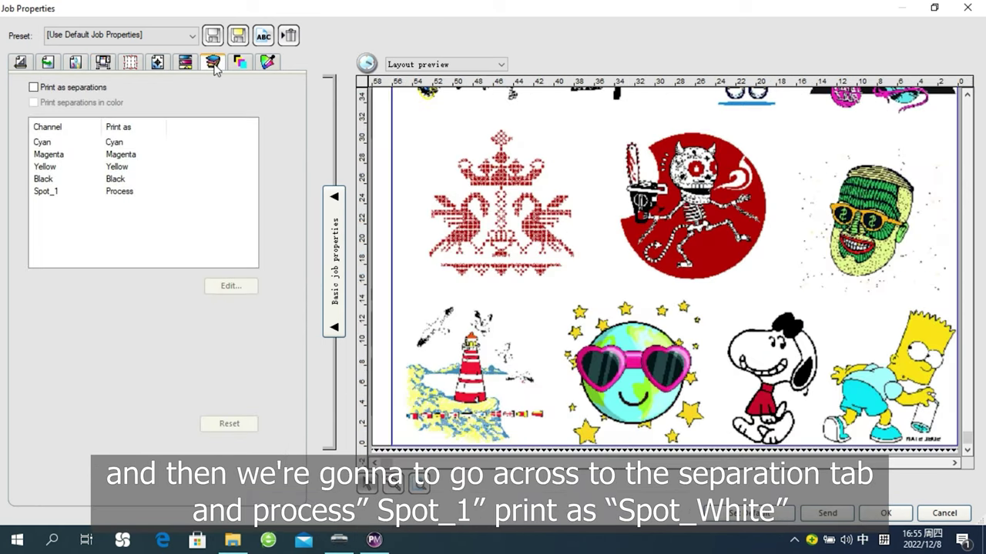
{"action": "left_click", "coordinate": [141, 198]}
{"action": "left_click", "coordinate": [229, 290]}
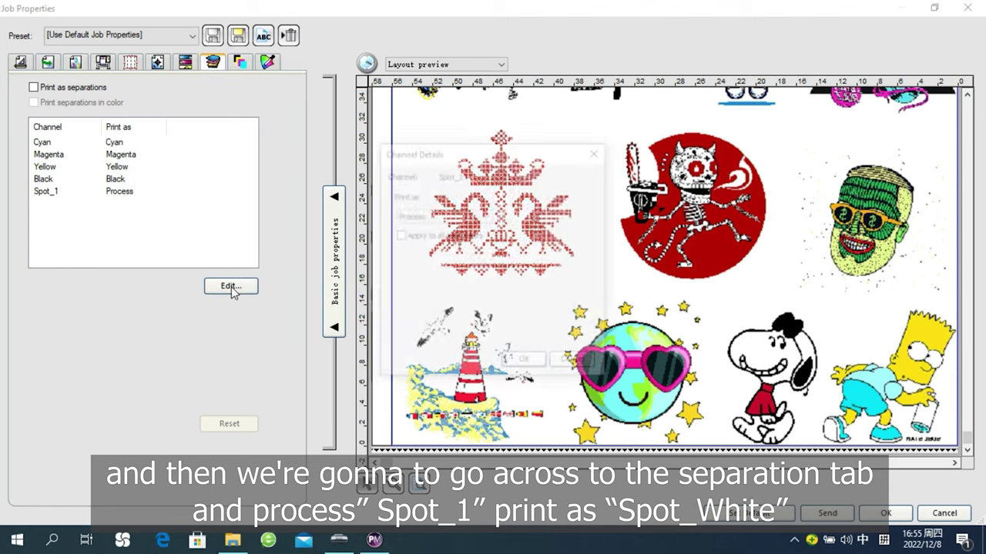
{"action": "left_click", "coordinate": [466, 220]}
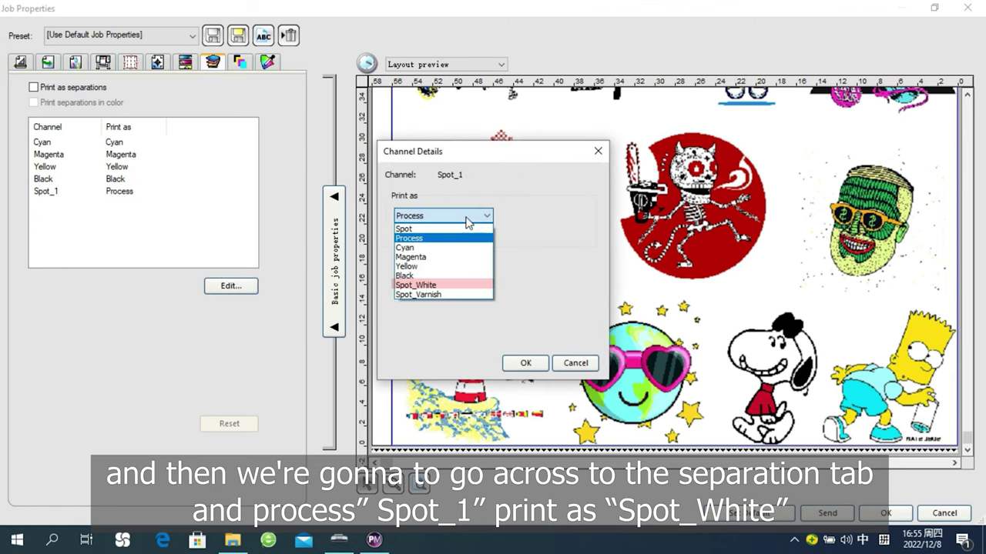
{"action": "left_click", "coordinate": [438, 284]}
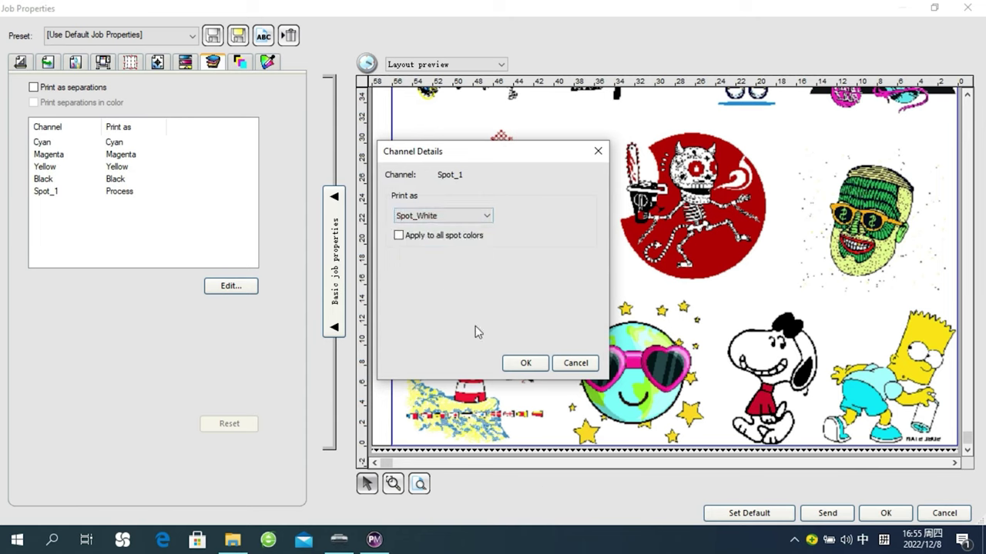
{"action": "left_click", "coordinate": [526, 363]}
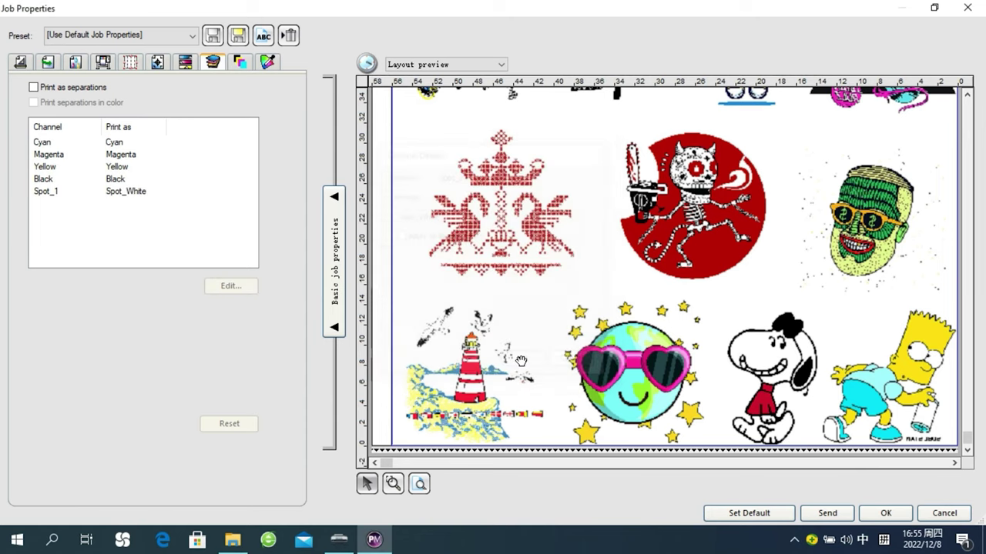
{"action": "left_click", "coordinate": [883, 515]}
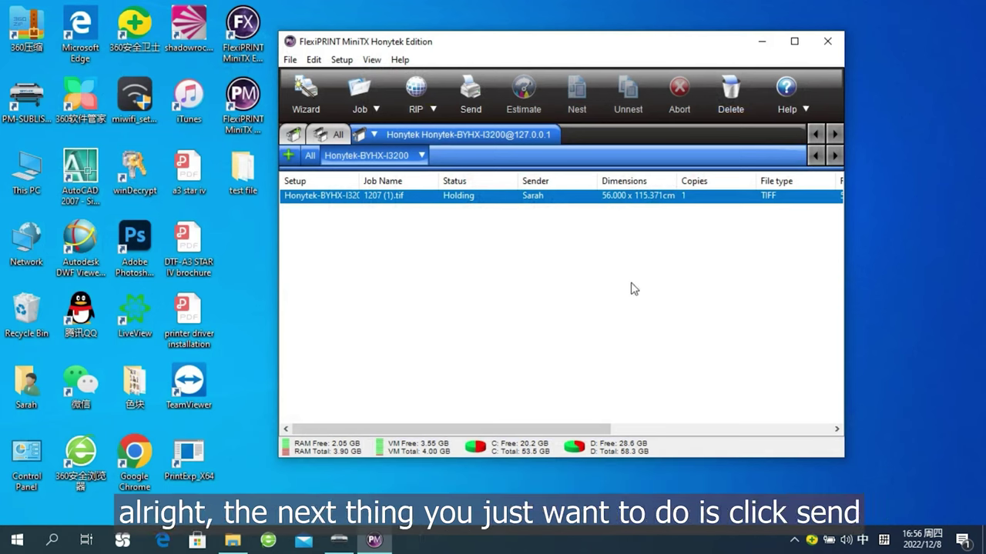
Send the job for output and check the printer's available port settings.
{"action": "right_click", "coordinate": [499, 198]}
{"action": "left_click", "coordinate": [551, 345]}
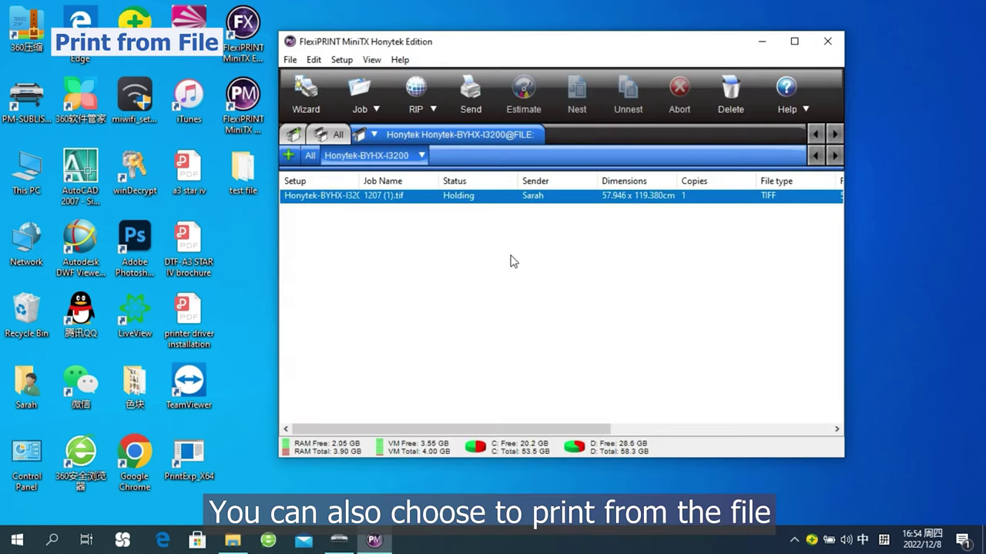
{"action": "double_click", "coordinate": [498, 130]}
{"action": "left_click", "coordinate": [549, 109]}
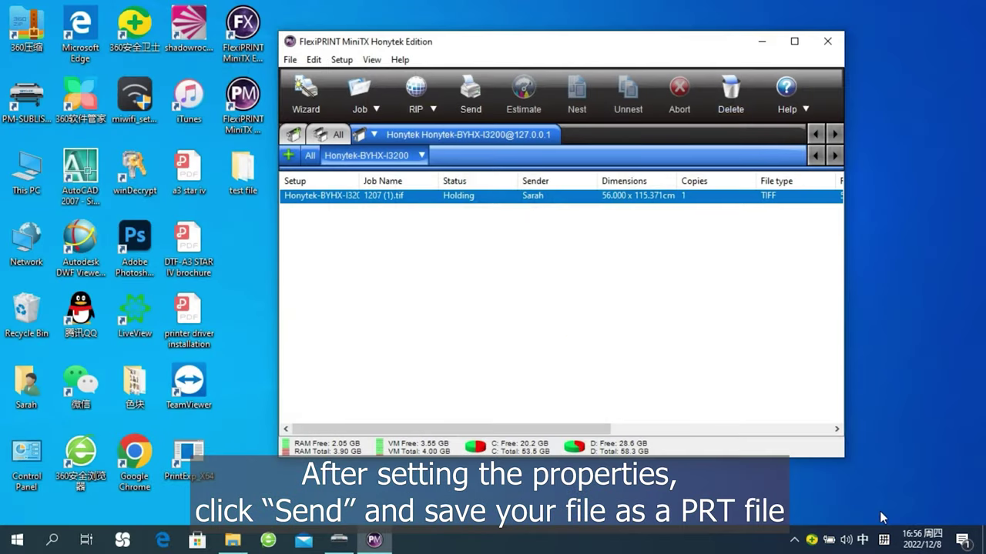
Send the job again to save it as 1207 (1).prt, and locate it in the test file folder.
{"action": "right_click", "coordinate": [499, 198]}
{"action": "left_click", "coordinate": [552, 344]}
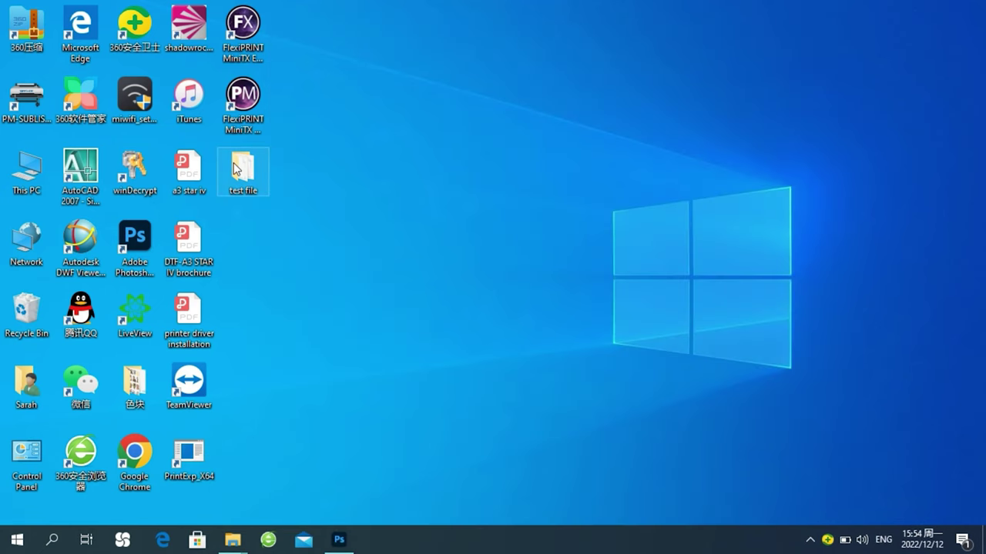
{"action": "double_click", "coordinate": [233, 163]}
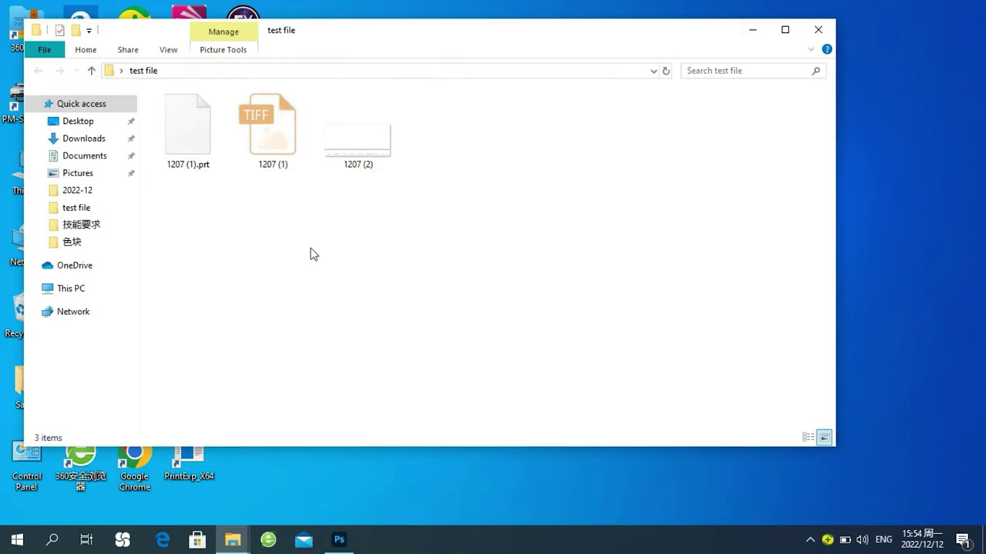
{"action": "left_click", "coordinate": [195, 150]}
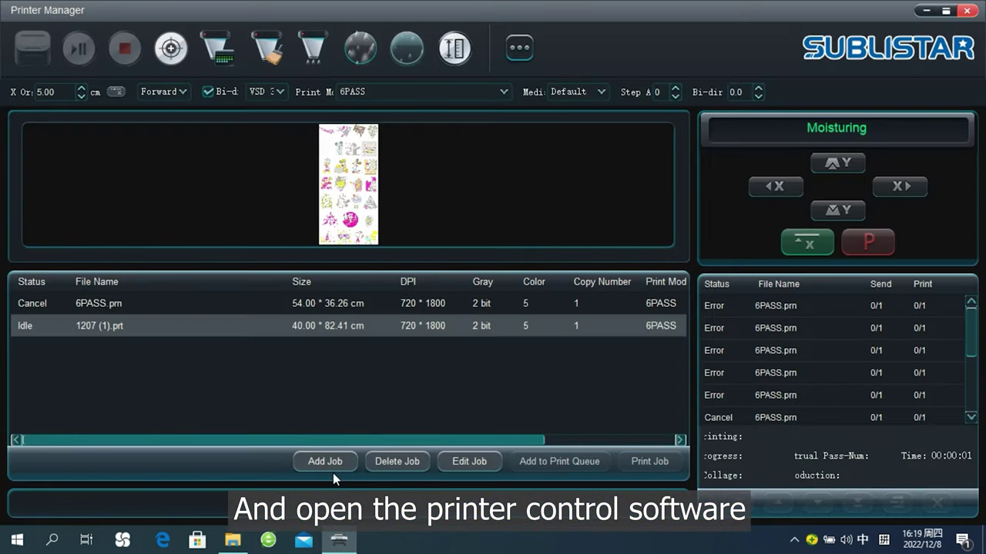
Add 1207 (1).prt as an Idle job (40.00 × 82.41 cm, 720 × 1800 DPI, 6PASS).
{"action": "left_click", "coordinate": [325, 462]}
{"action": "left_click", "coordinate": [357, 134]}
{"action": "left_click", "coordinate": [526, 356]}
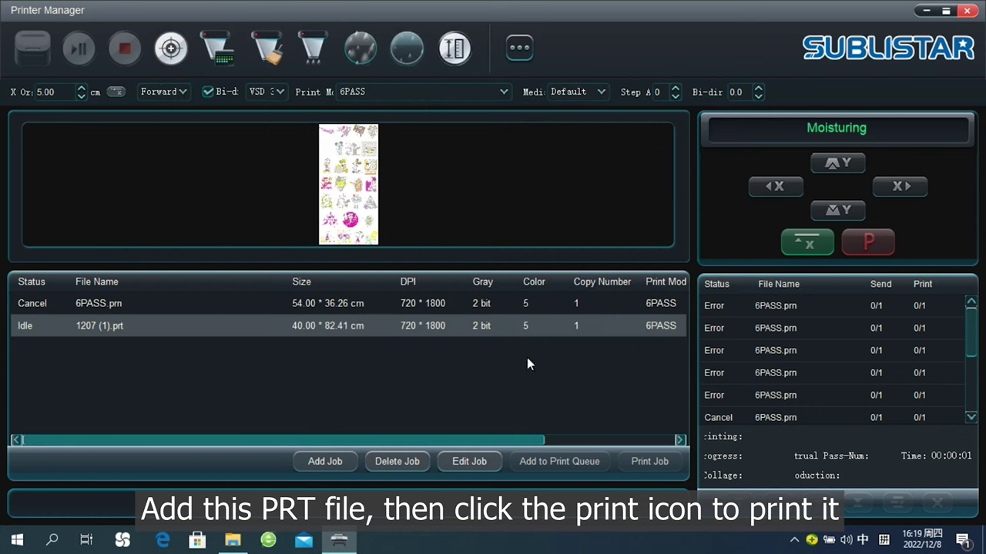